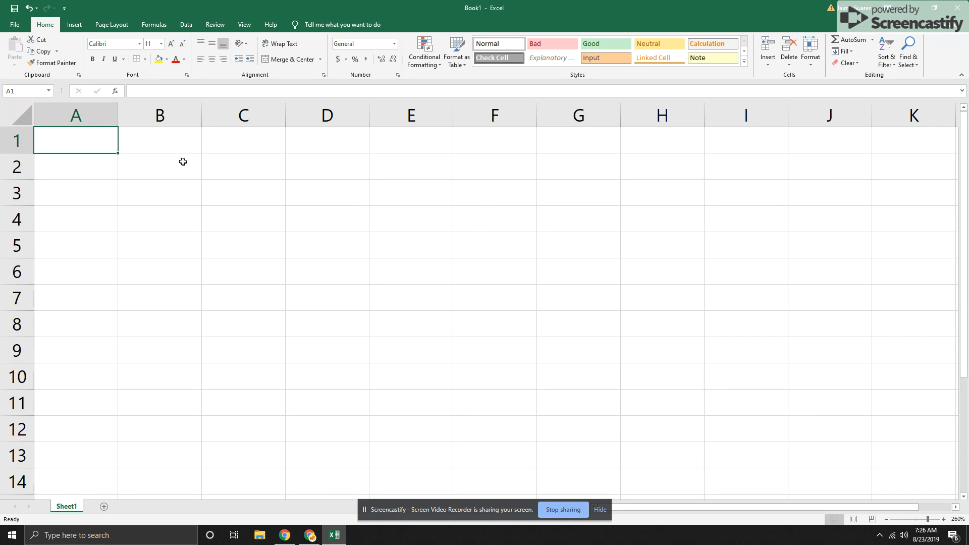
Step: Enter the note Position vs Time in F3 and y vs x in F4
left_click(155, 161)
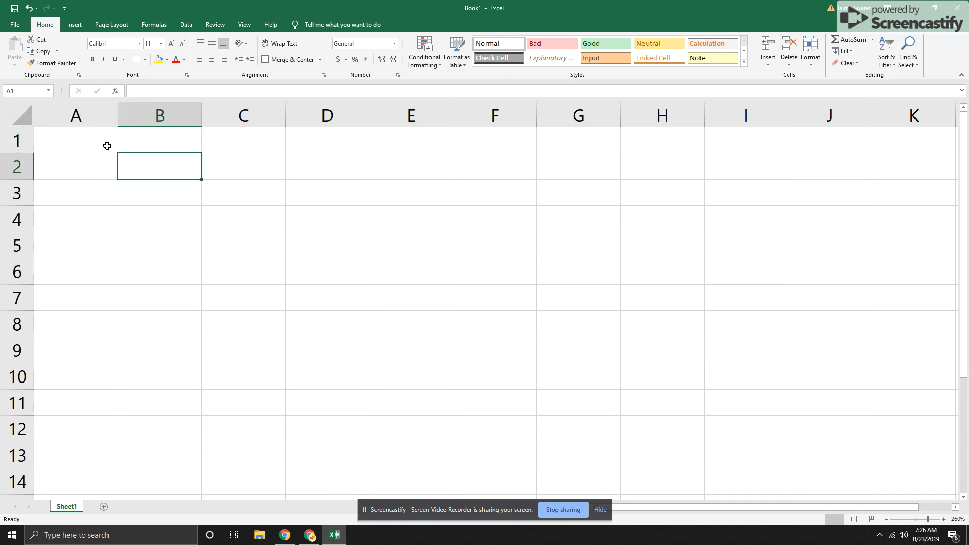
left_click(443, 193)
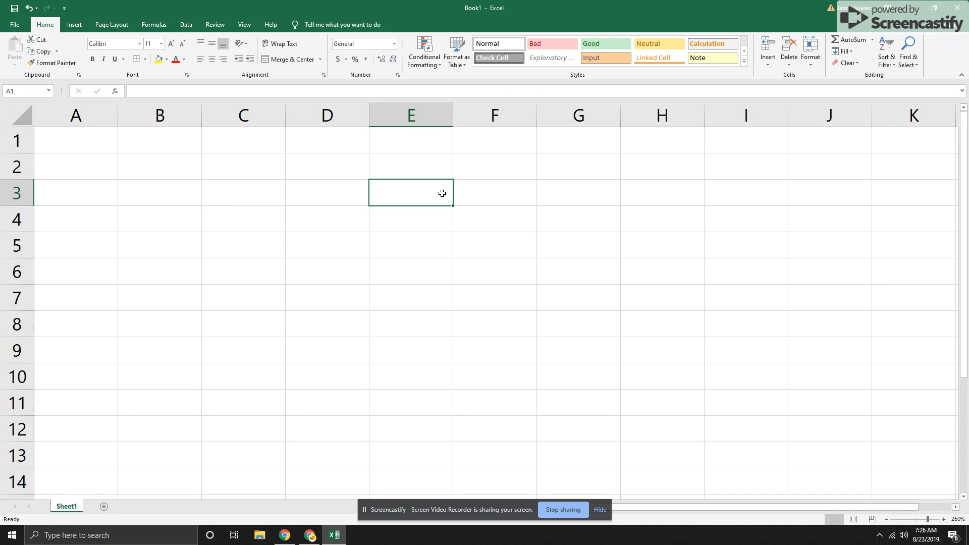
key("Right")
type("Positioin")
key("BackSpace")
key("BackSpace")
key("BackSpace")
type("n vs Time")
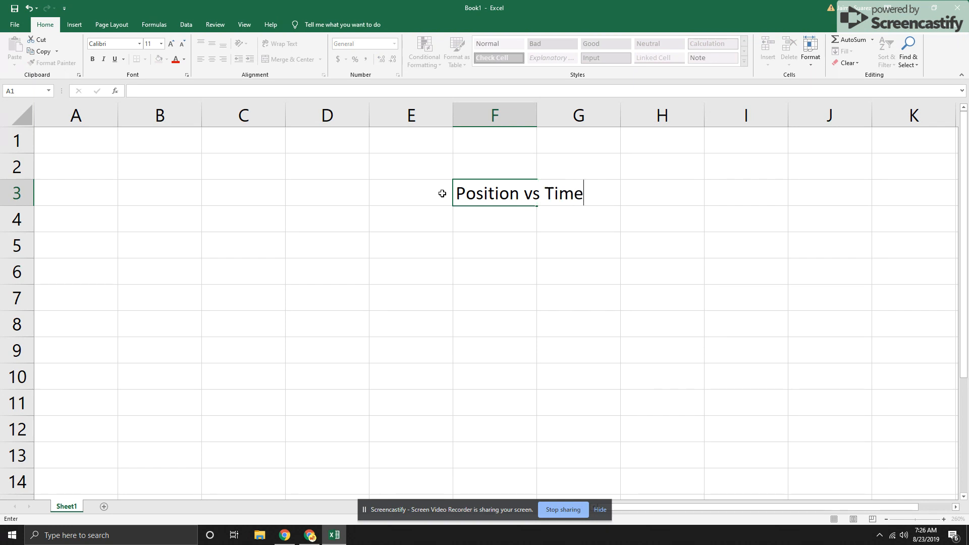
key("Return")
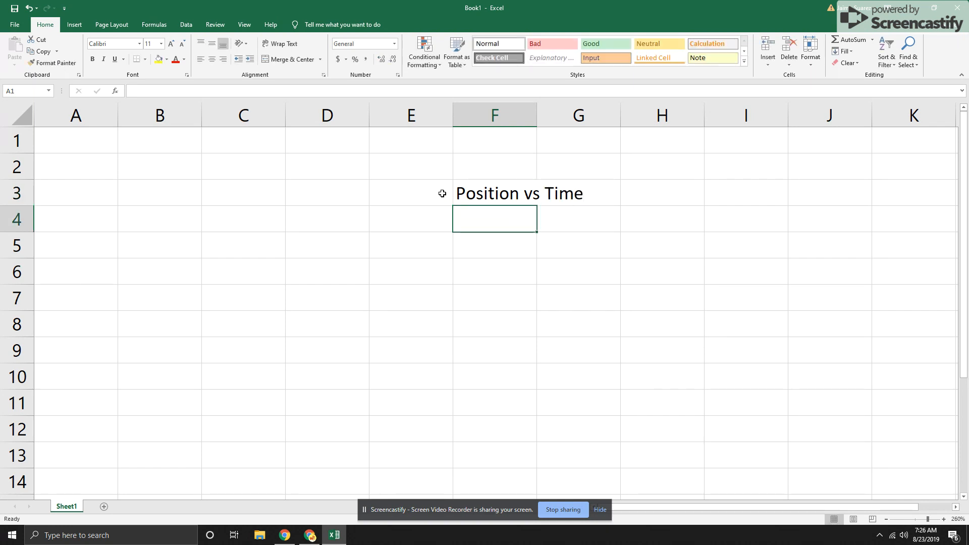
type("y ")
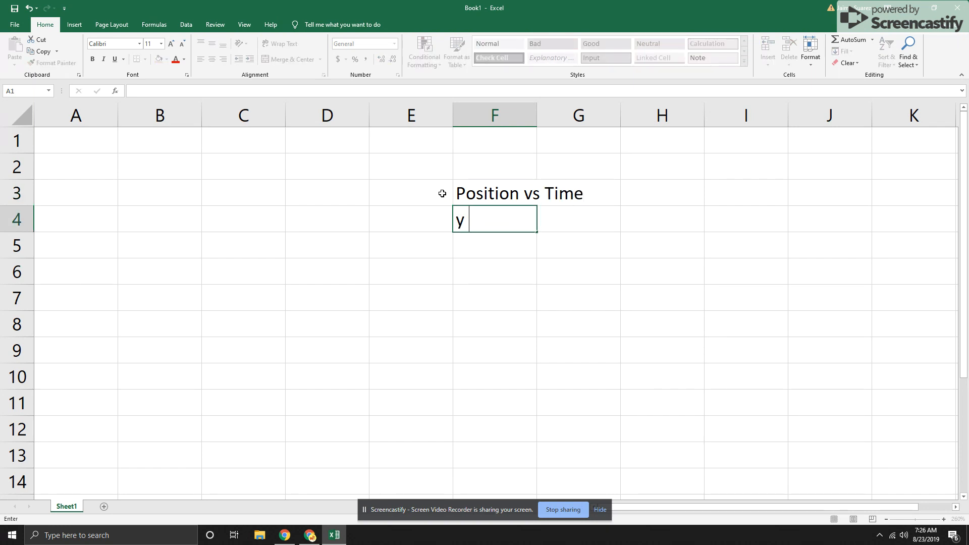
type("vs x")
Step: Enter the headers Time (s) in A1 and Position (m) in B1, and autofit column B's width to its header
left_click(103, 141)
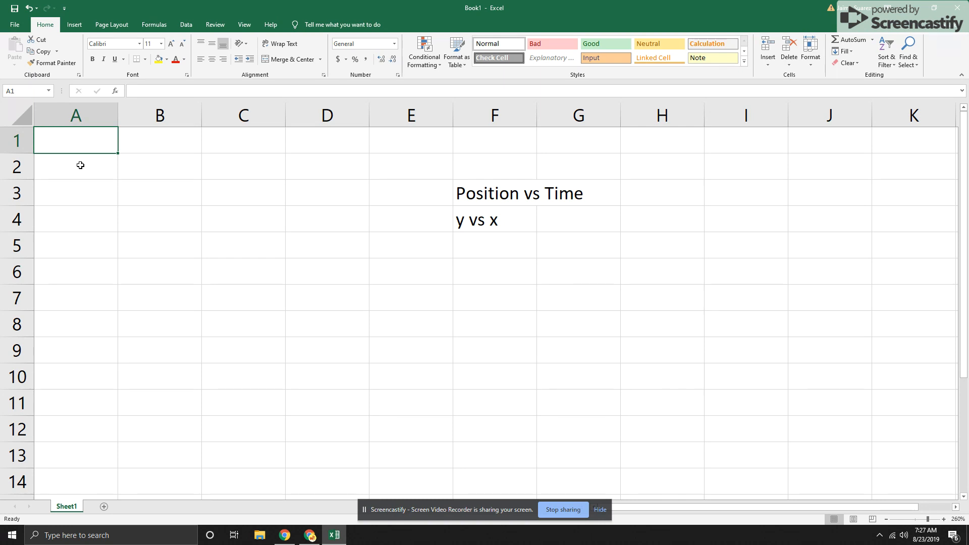
type("Time (s)")
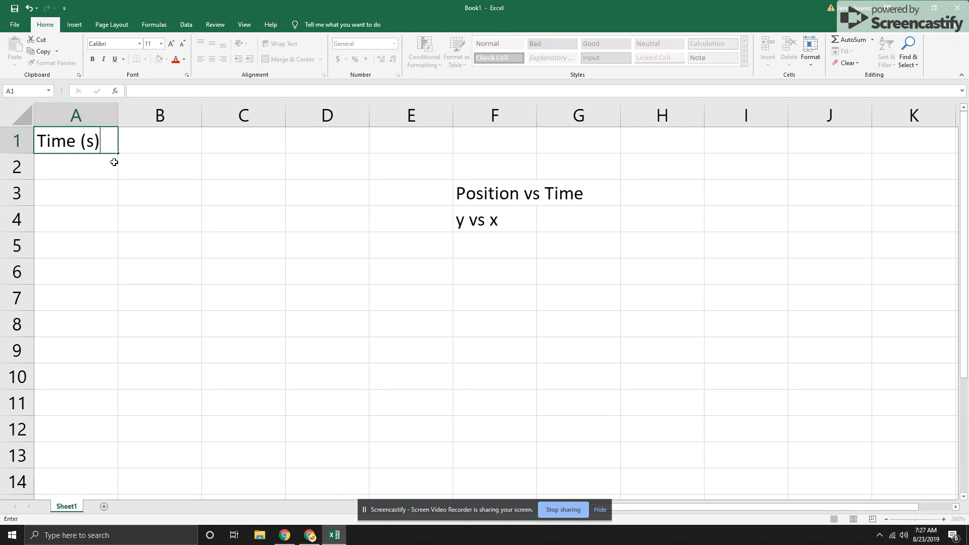
left_click(141, 145)
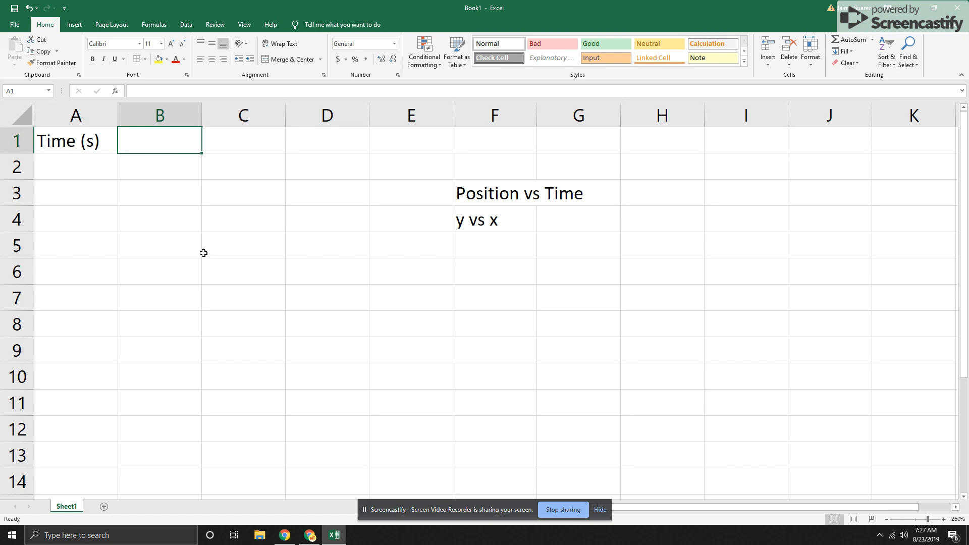
type("Position ")
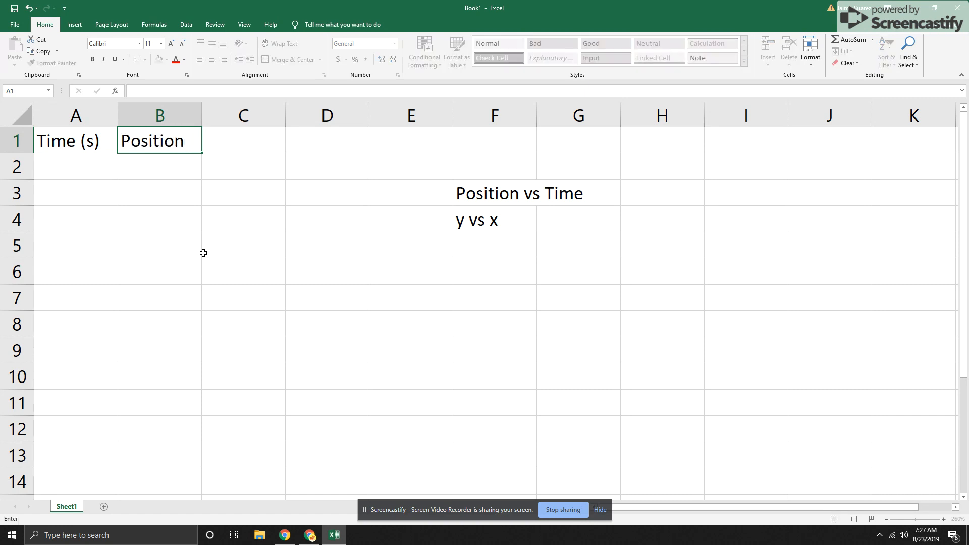
type("(mk")
key("BackSpace")
type(")")
key("Return")
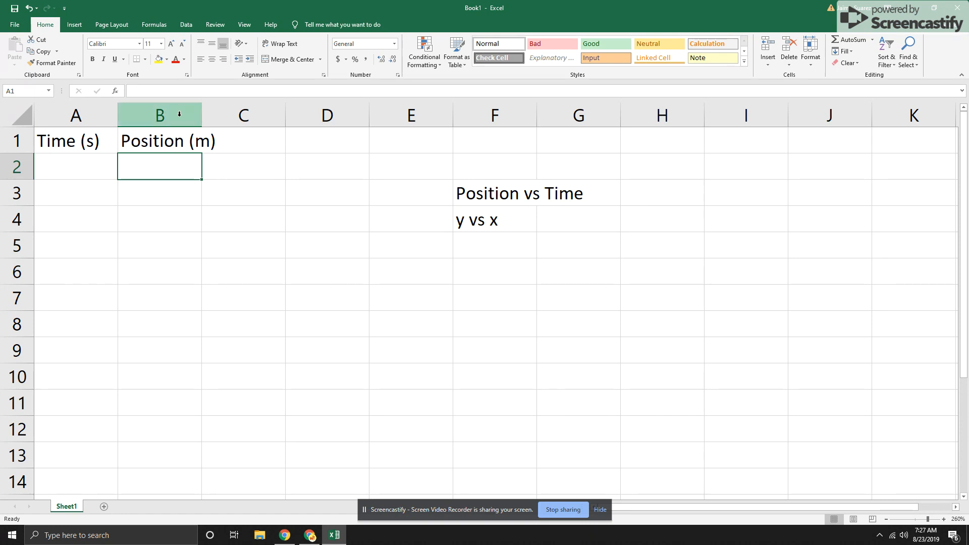
mouse_move(201, 118)
left_mouse_down()
mouse_move(126, 118)
mouse_move(525, 115)
mouse_move(193, 111)
left_mouse_up()
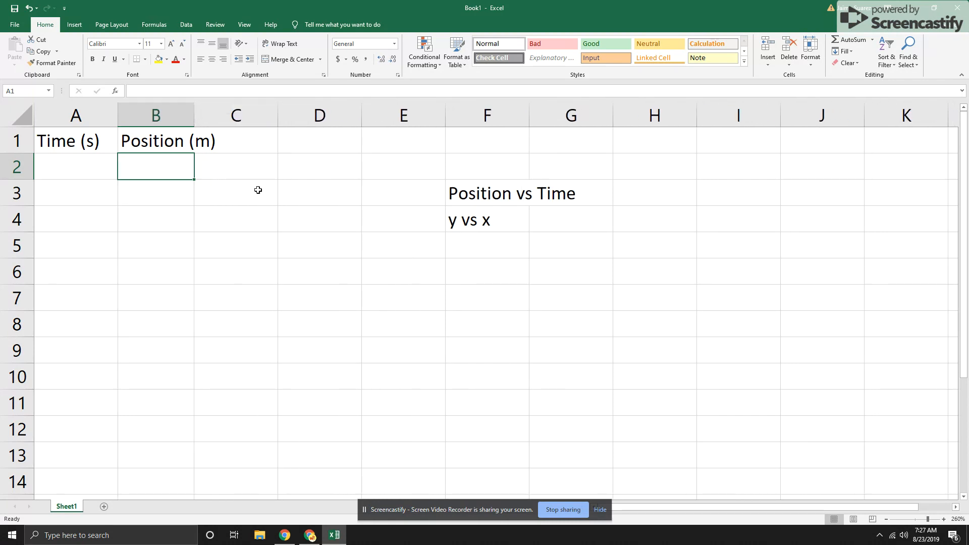
double_click(195, 113)
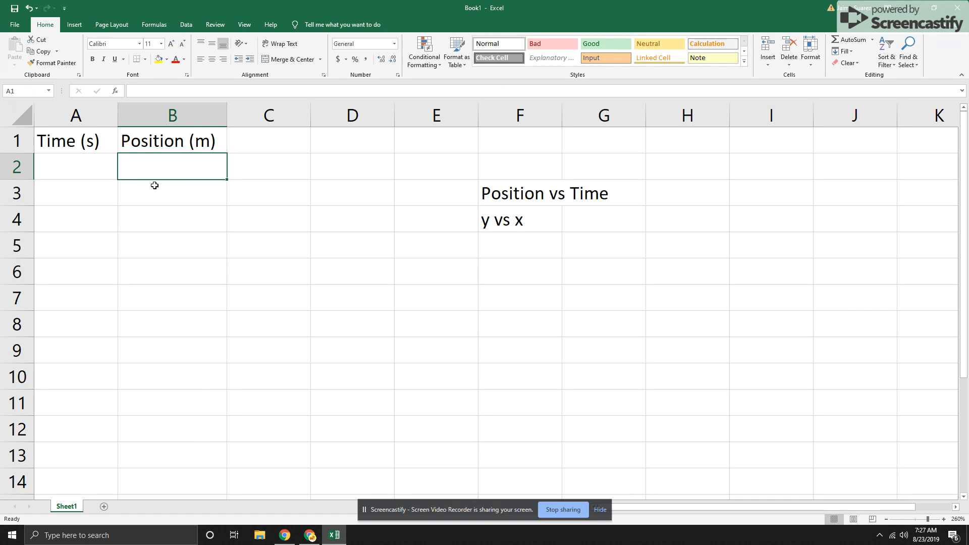
Step: Enter the times 1 to 10 and 80 one by one in A2:A12, and clear them all again
left_click(104, 172)
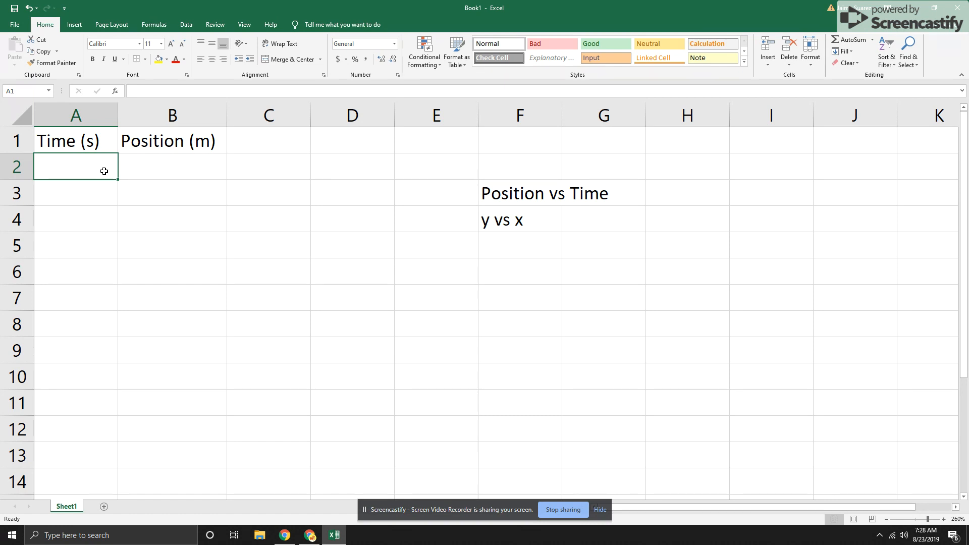
type("1")
key("Return")
type("2")
key("Return")
type("3")
key("Return")
type("4 5")
key("Return")
type("6")
key("Return")
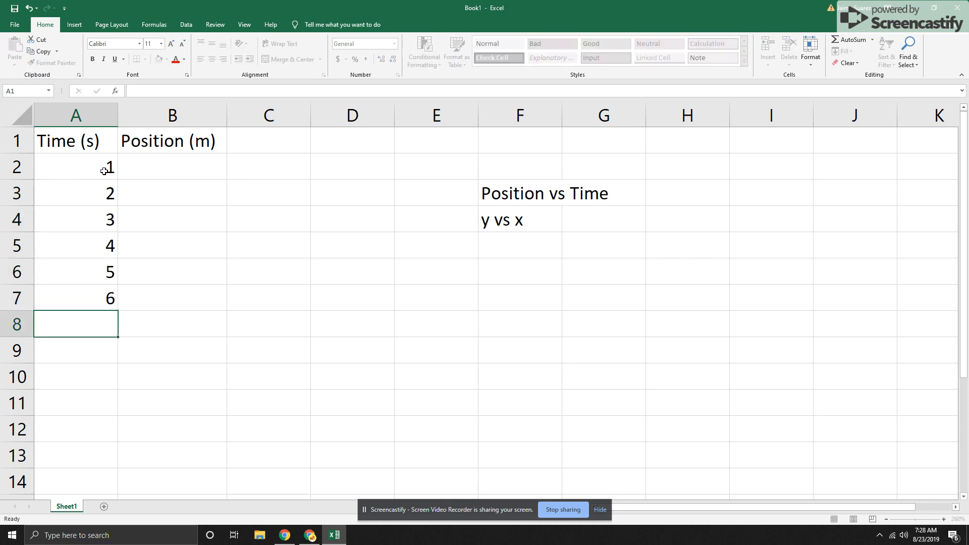
type("7")
key("Return")
type("8")
key("Return")
type("9")
key("Return")
type("10")
key("Return")
type("80")
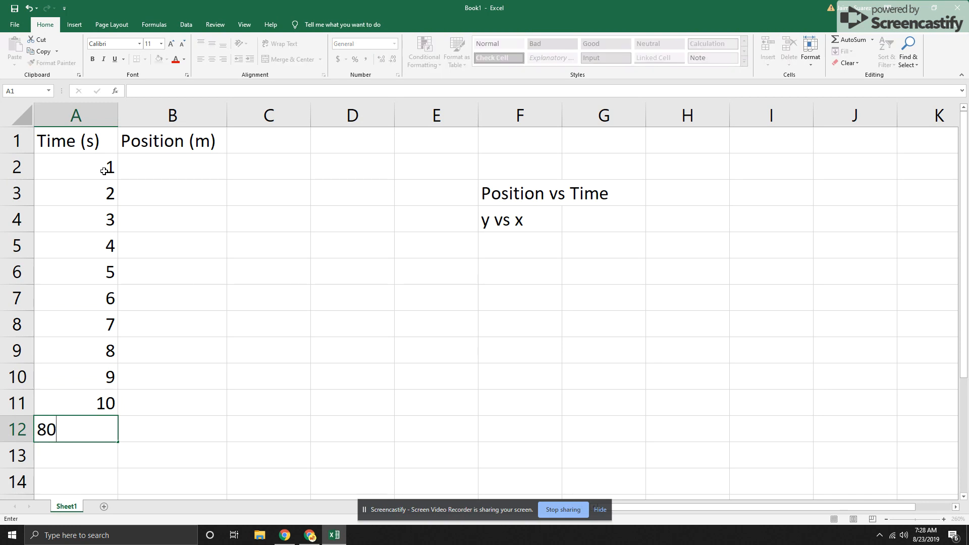
key("Return")
left_click_drag(81, 161, 86, 430)
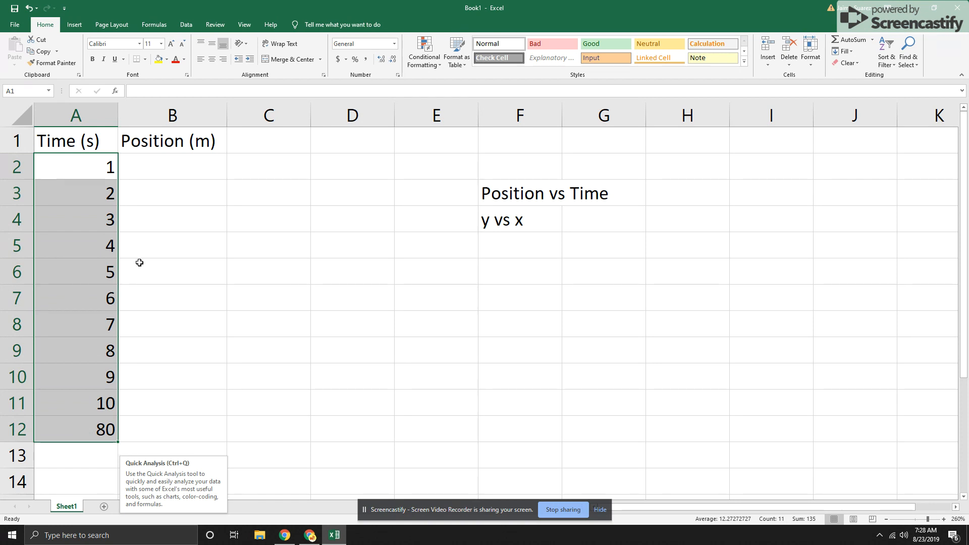
key("Delete")
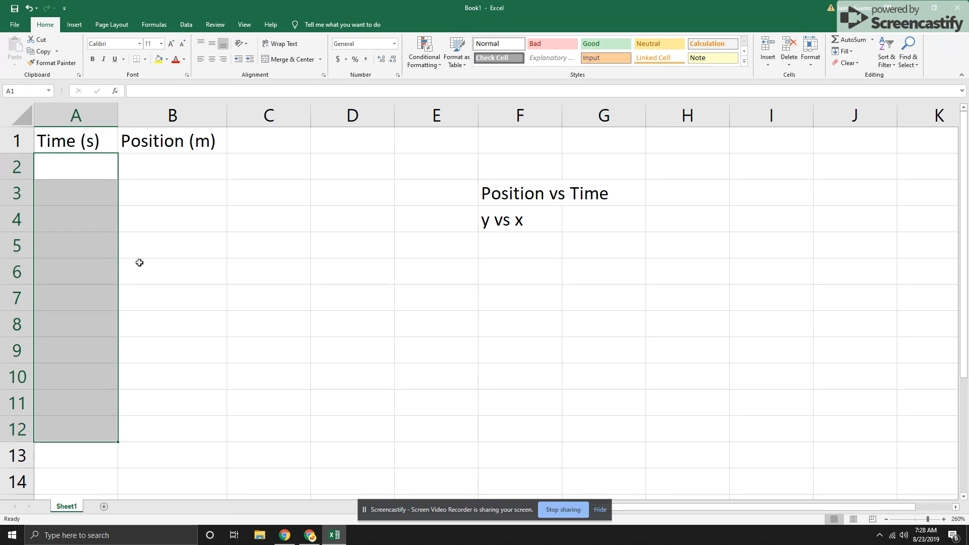
Step: Enter the starting times 1 in A2 and 2 in A3
left_click(85, 177)
type("1")
key("Return")
type("2")
key("Return")
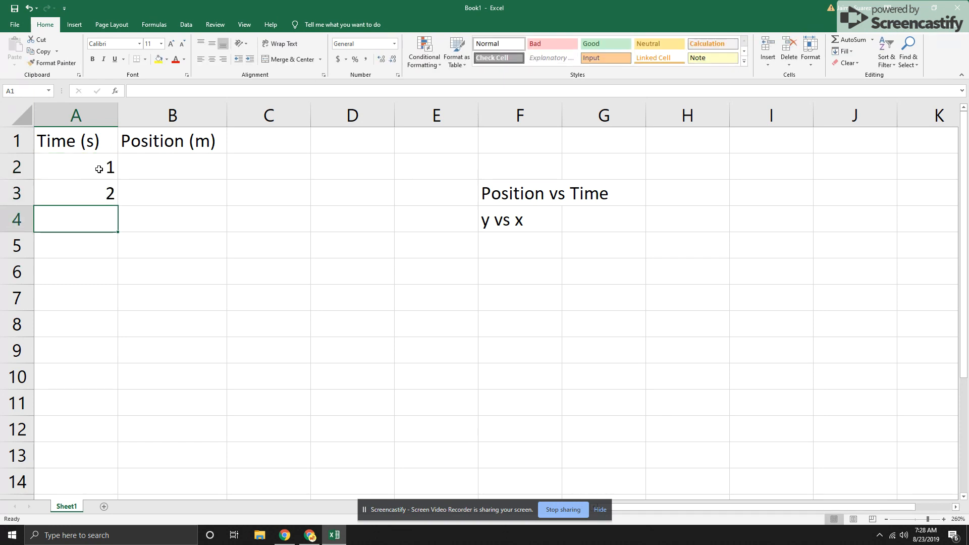
Step: Extend the time series from A2:A3 down to A12 with the fill feature
left_click_drag(95, 168, 87, 187)
left_click(156, 192)
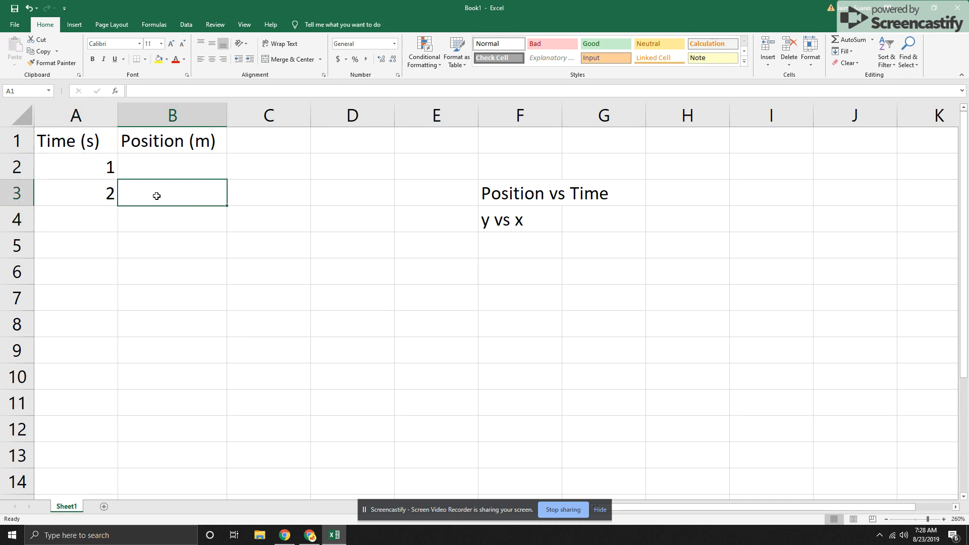
left_click(78, 165)
left_click_drag(77, 166, 76, 192)
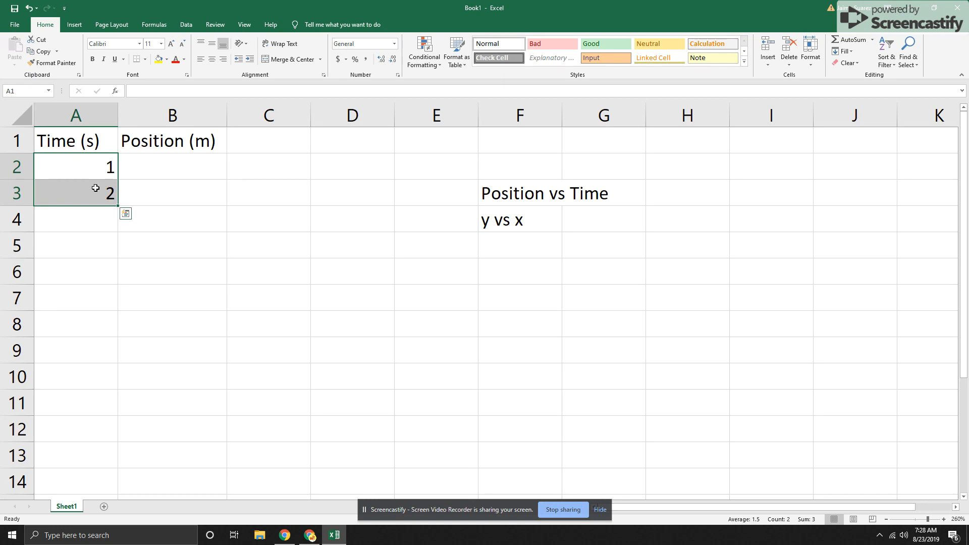
left_click(79, 168)
left_click_drag(79, 168, 103, 248)
left_click(150, 202)
left_click_drag(83, 165, 82, 190)
left_click_drag(118, 206, 115, 434)
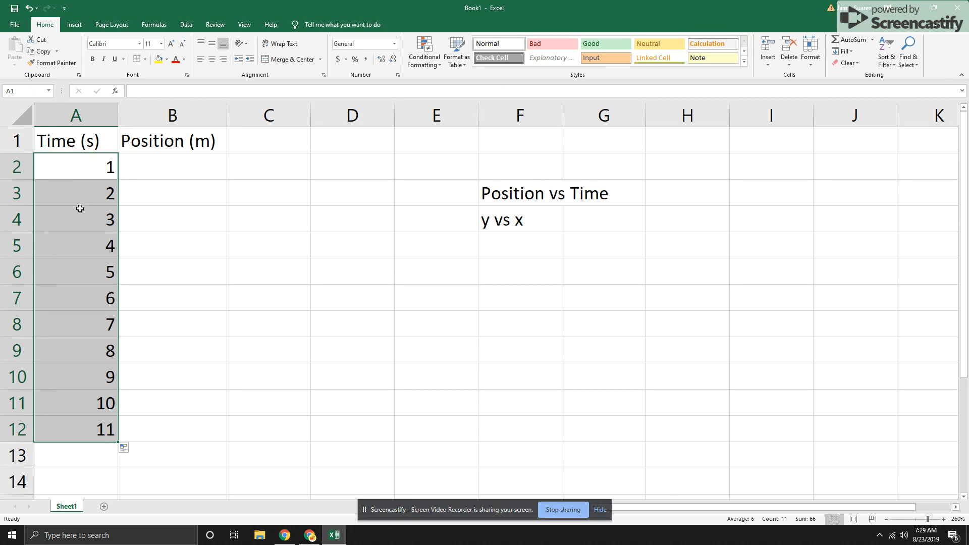
Step: Replace the last time value in A12 with 80
left_click(96, 433)
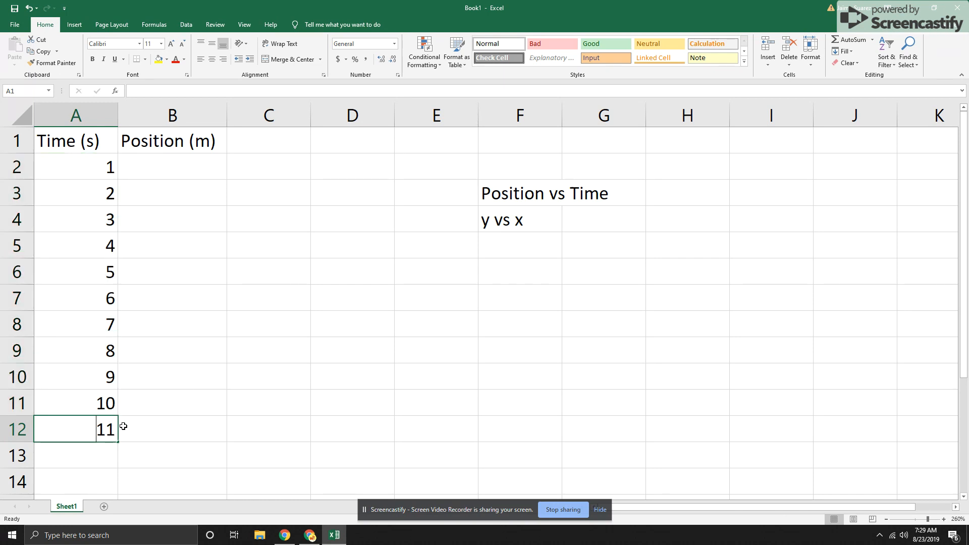
type("80")
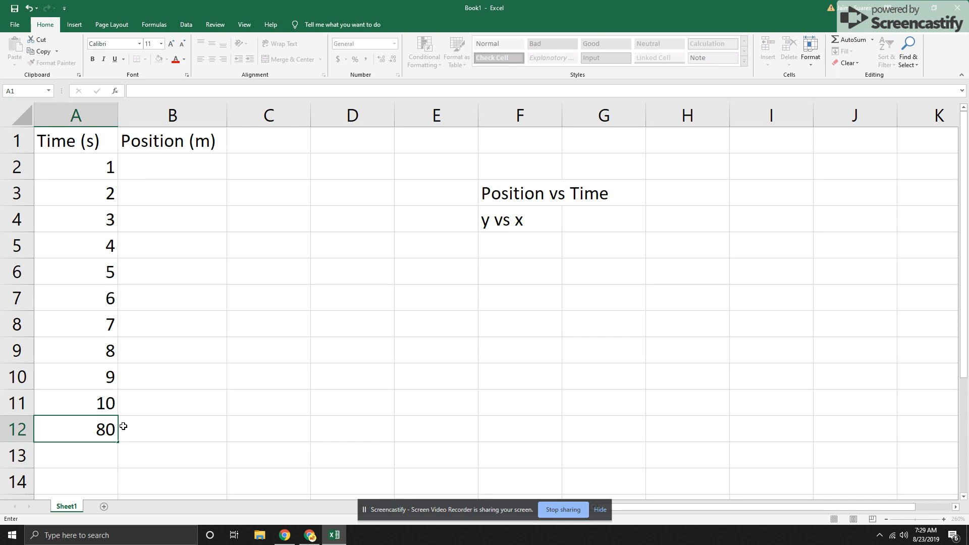
key("Return")
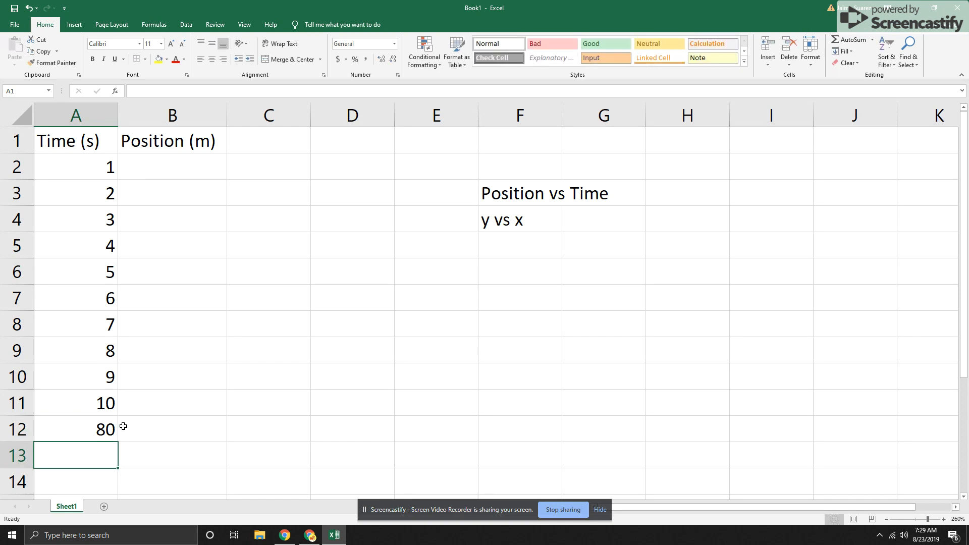
Step: Enter the starting positions 5 in B2 and 10 in B3
left_click(186, 167)
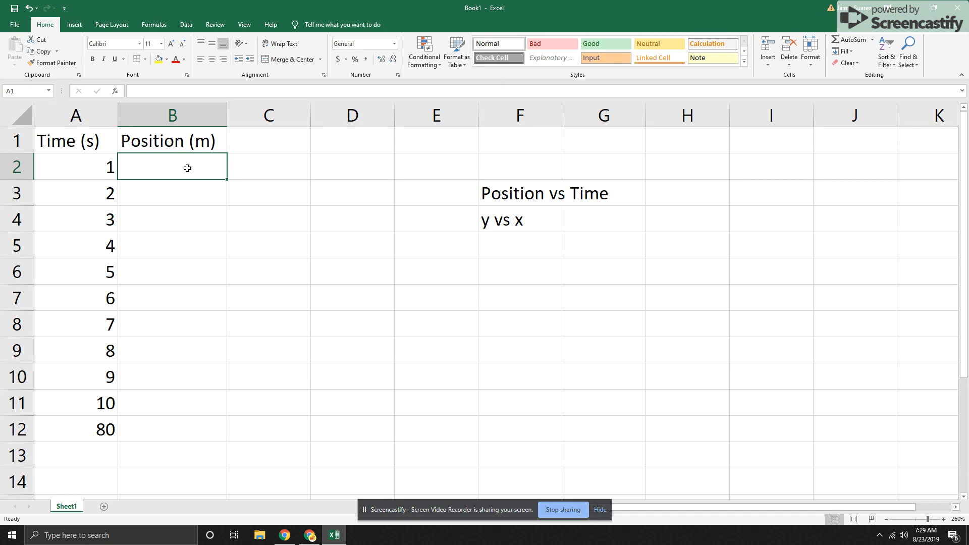
type("5")
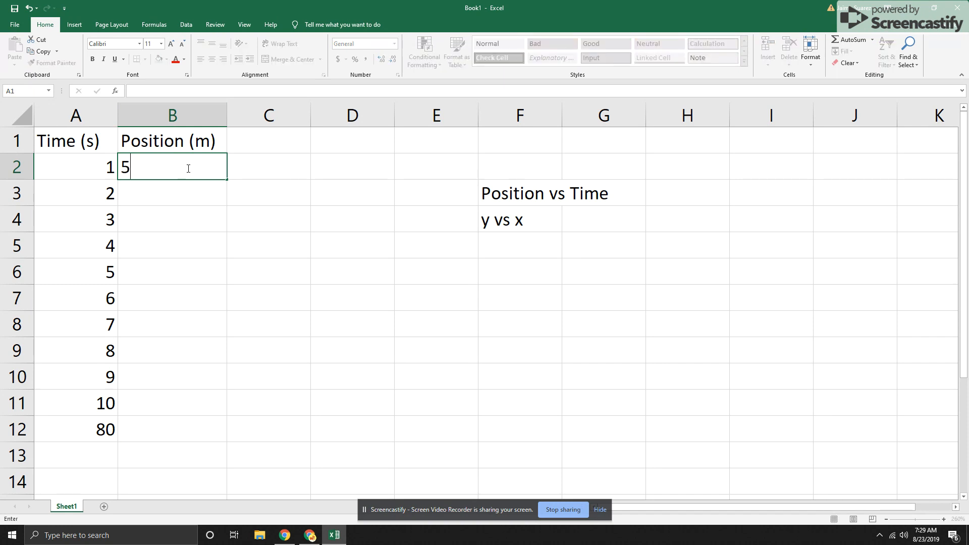
key("Return")
type("10")
key("Return")
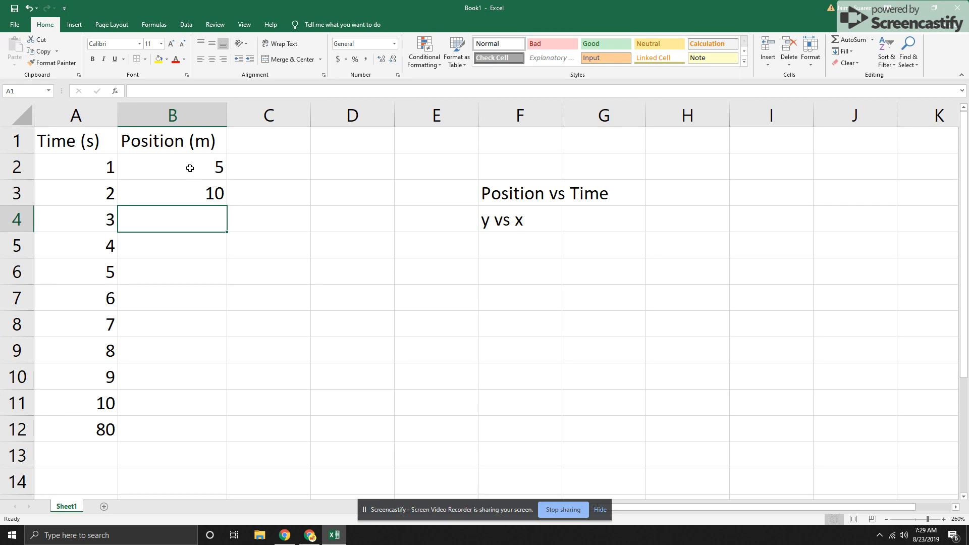
Step: Fill the position series from B2:B3 down to B12, and undo the fill
left_click_drag(189, 168, 206, 194)
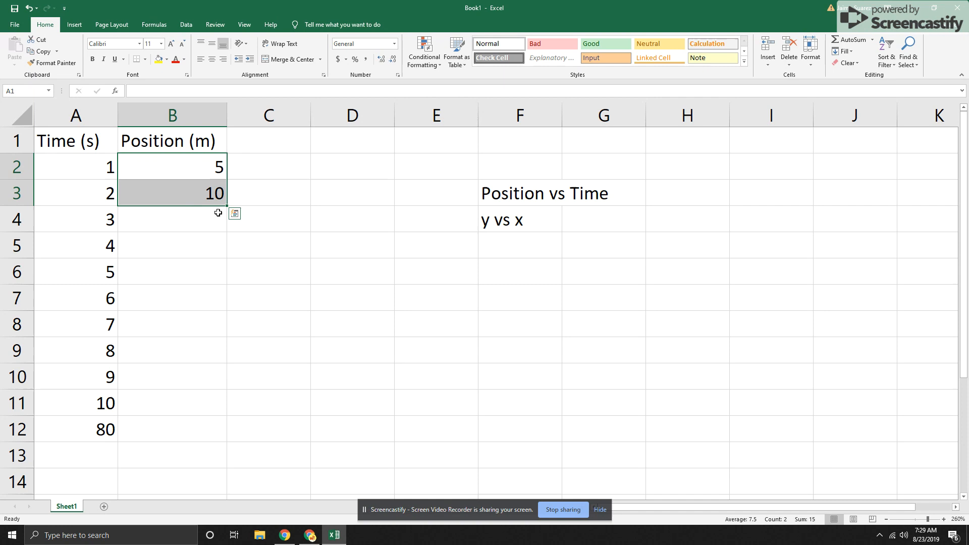
left_click_drag(227, 203, 233, 435)
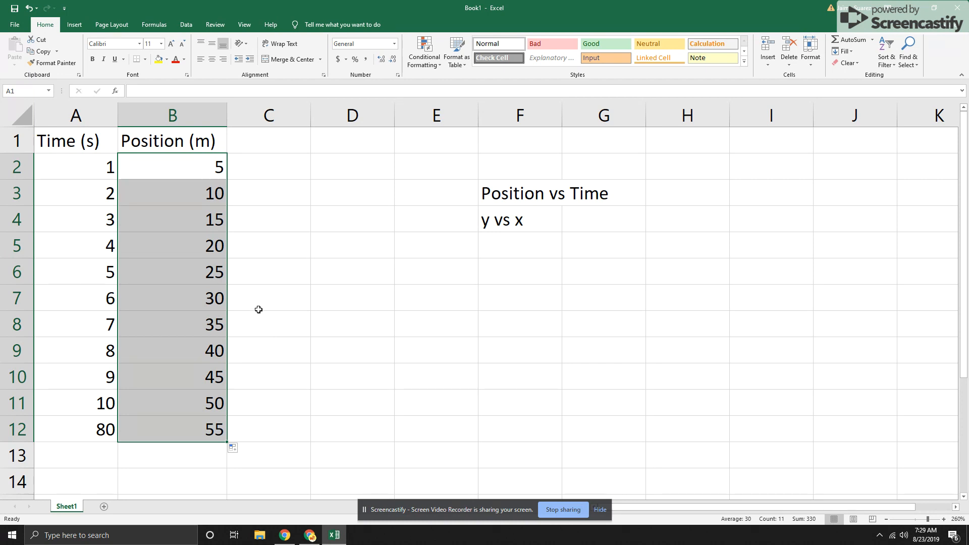
left_click(26, 10)
Step: Replace the value in B3 with the formula =B2+5, referencing the position cell above
left_click(189, 195)
key("BackSpace")
key("Up")
left_click(189, 195)
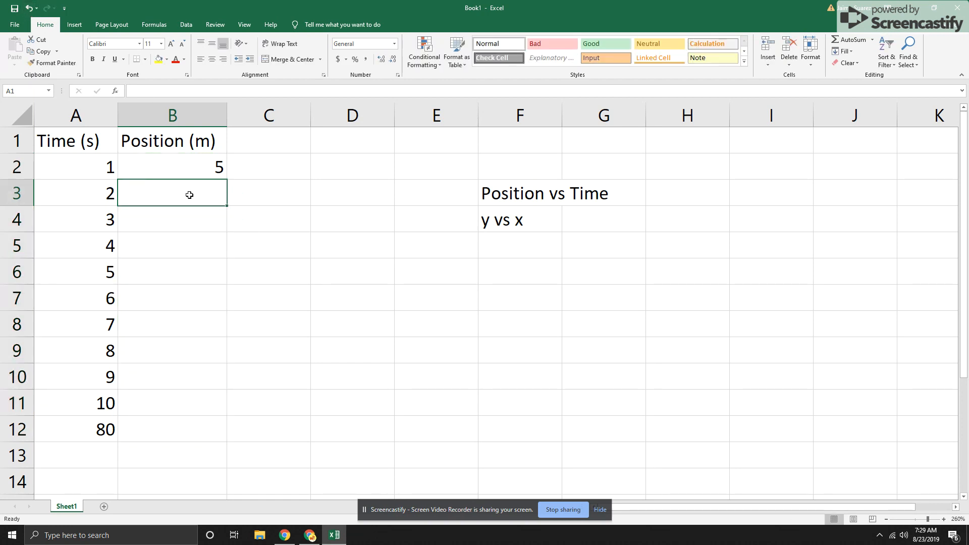
type("=")
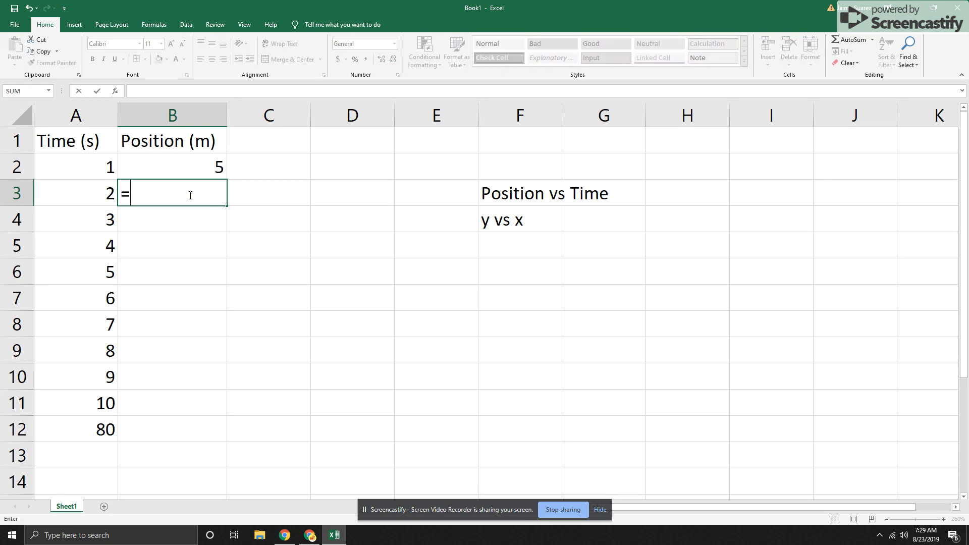
left_click(156, 91)
left_click(172, 196)
left_click(191, 166)
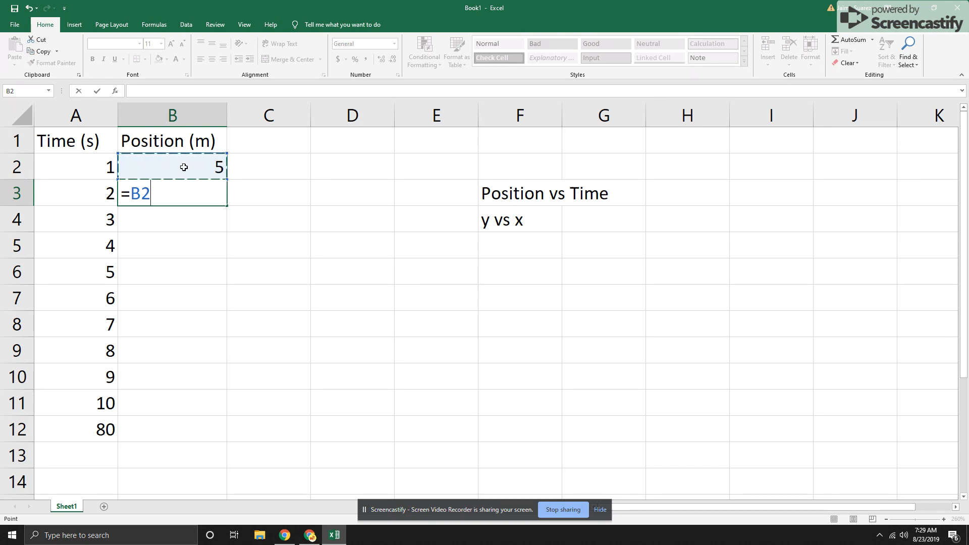
type("+5")
key("Return")
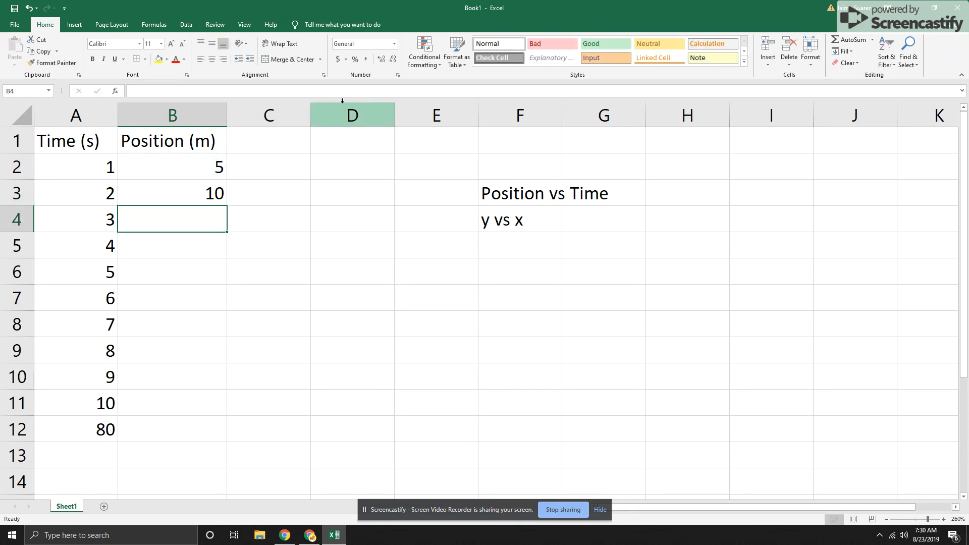
Step: Select the position cell B3 to inspect its formula
left_click(316, 93)
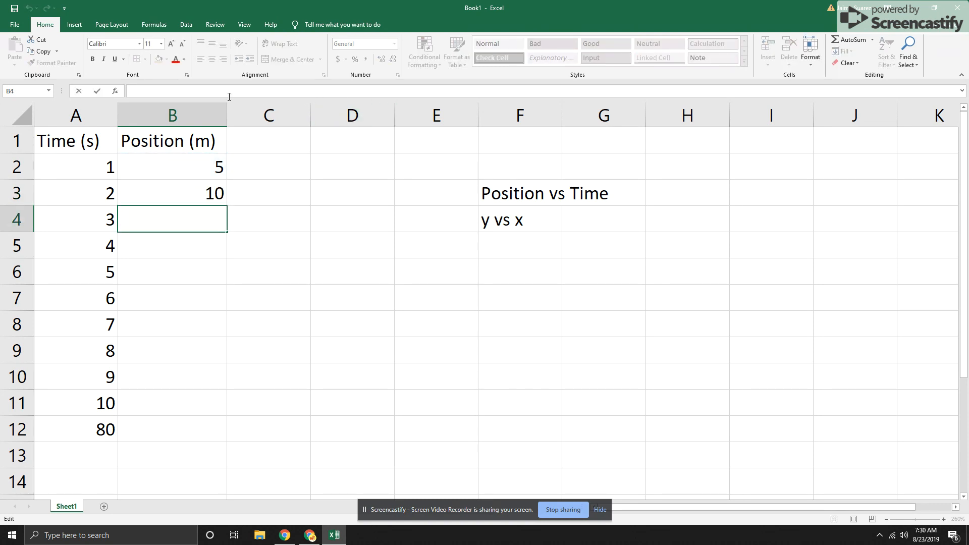
left_click(187, 181)
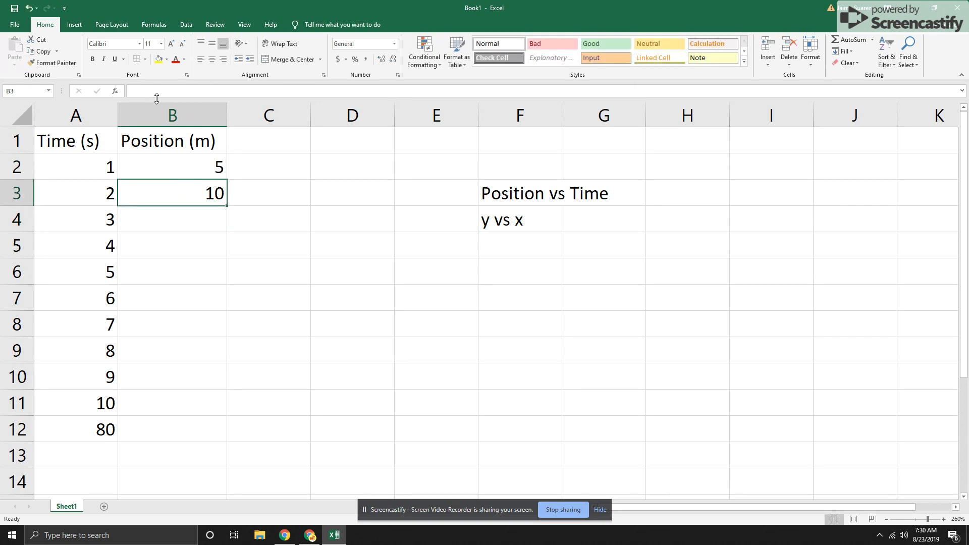
Step: Make the formula bar taller and fill the B3 position formula down to B12
left_click_drag(155, 98, 156, 107)
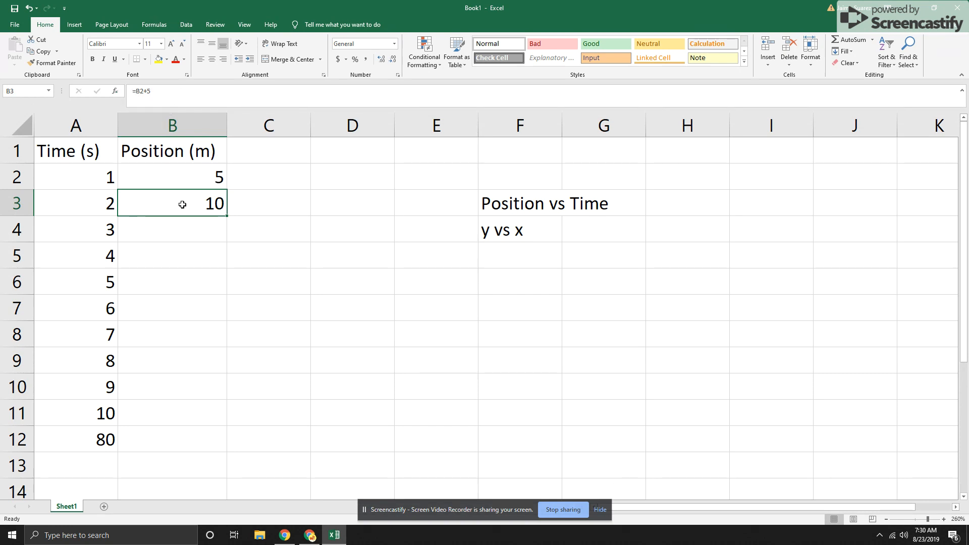
left_click(188, 228)
left_click(186, 254)
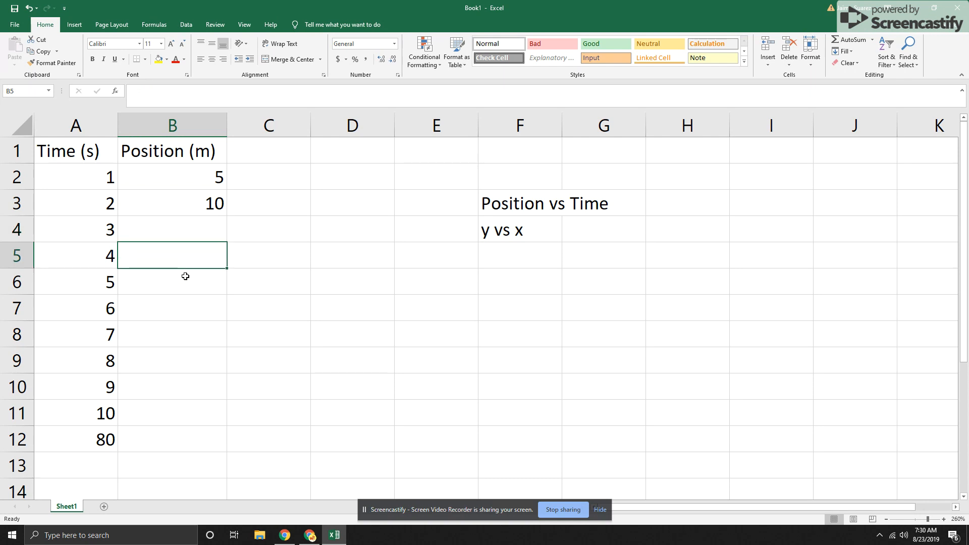
left_click(181, 209)
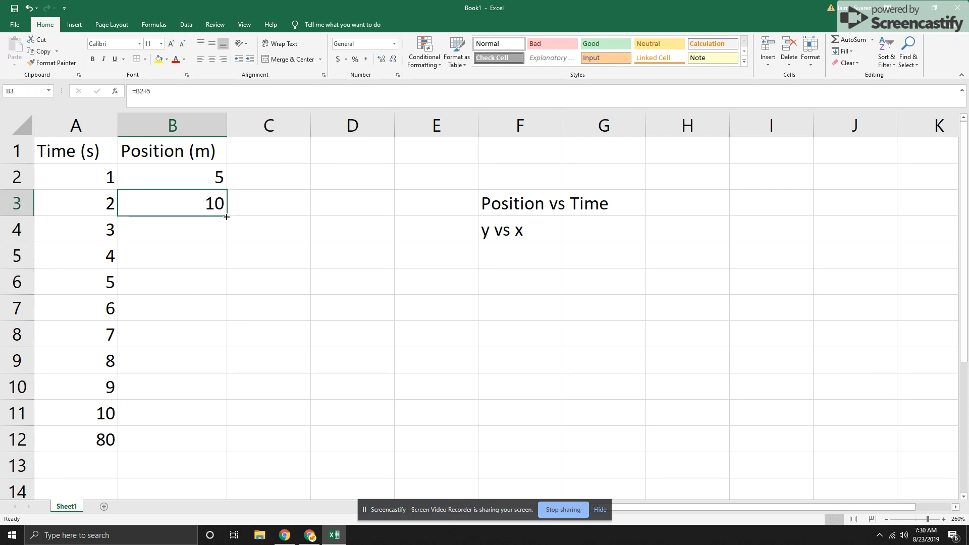
left_click_drag(227, 216, 222, 447)
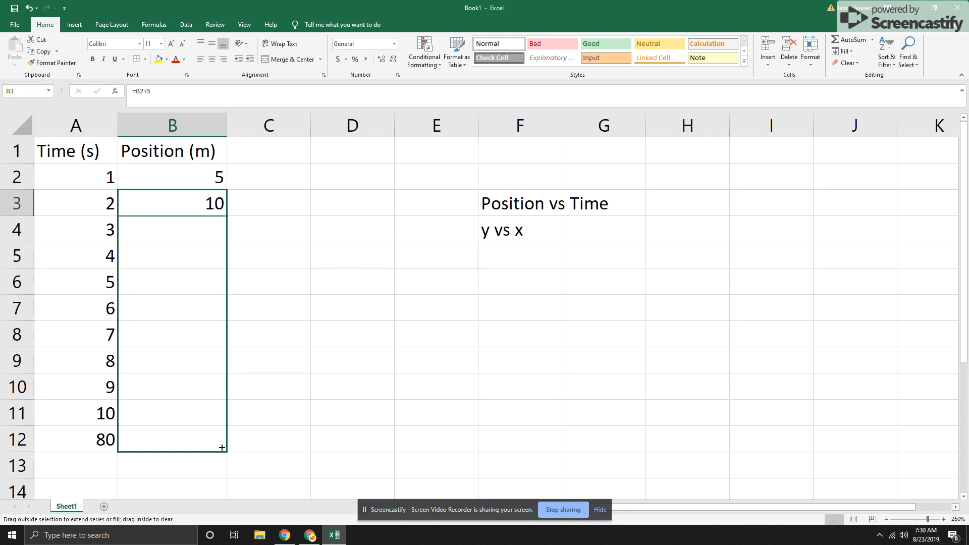
left_click_drag(222, 448, 222, 447)
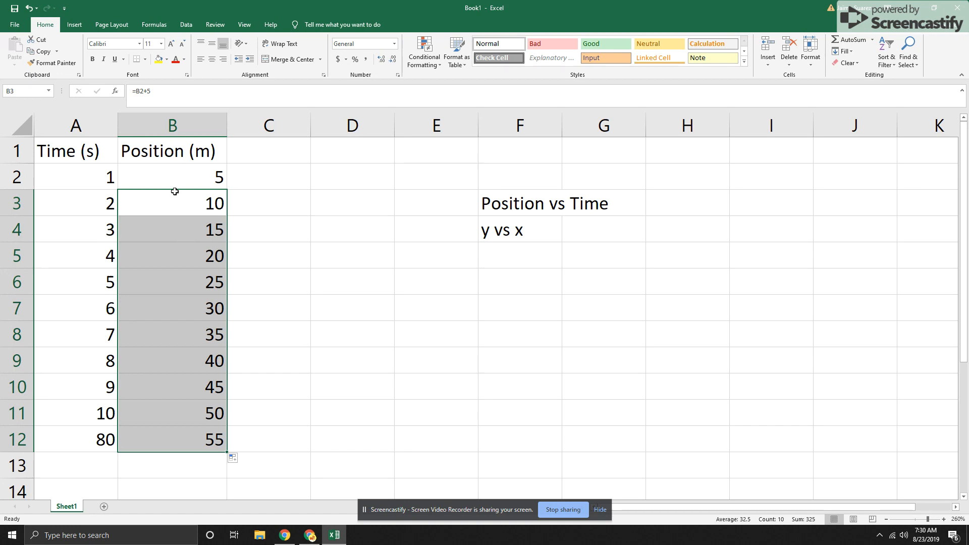
Step: Inspect the filled formulas in position cells B3 through B7, cell by cell
left_click(154, 209)
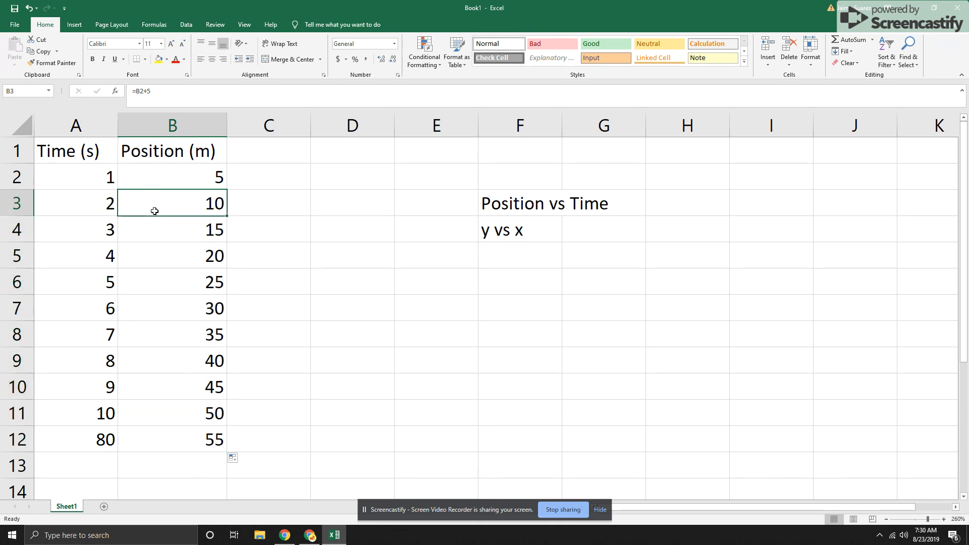
left_click(170, 223)
left_click(170, 249)
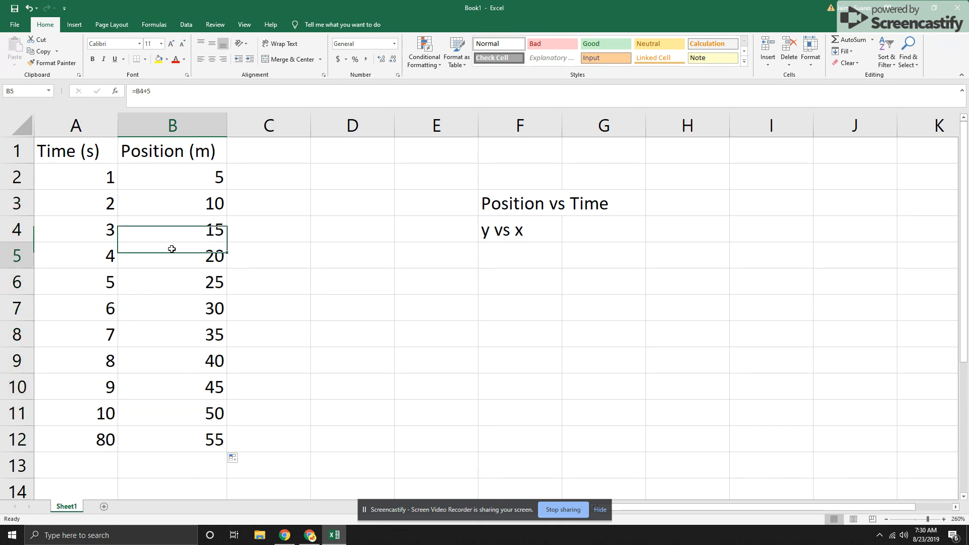
left_click(171, 283)
left_click(173, 307)
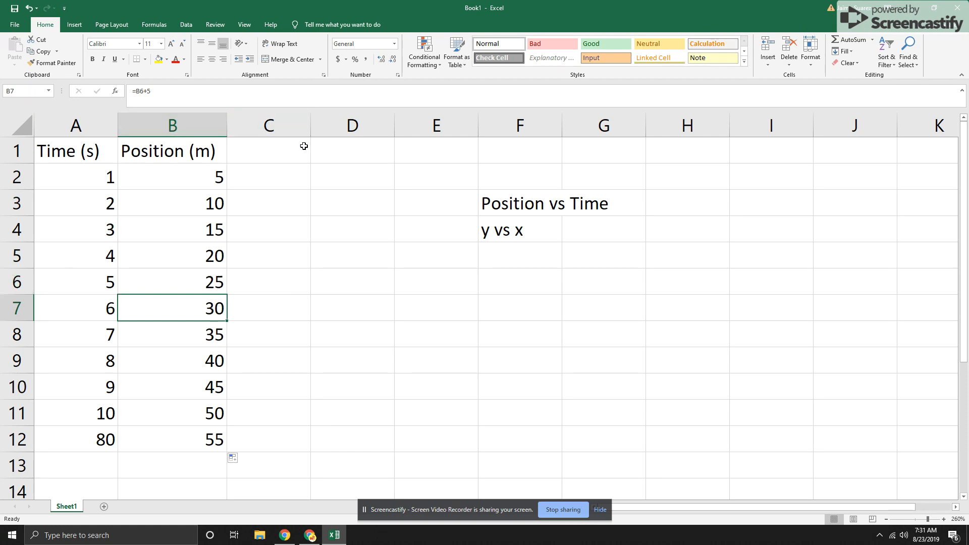
Step: Enter the heading text Time2(s2) in cell D1 for a squared-time column
left_click(345, 146)
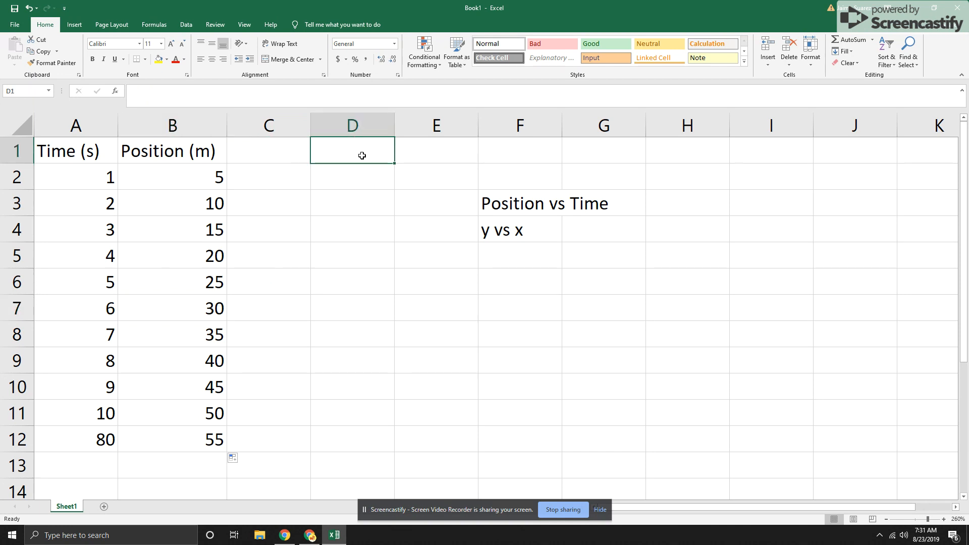
type("Time2")
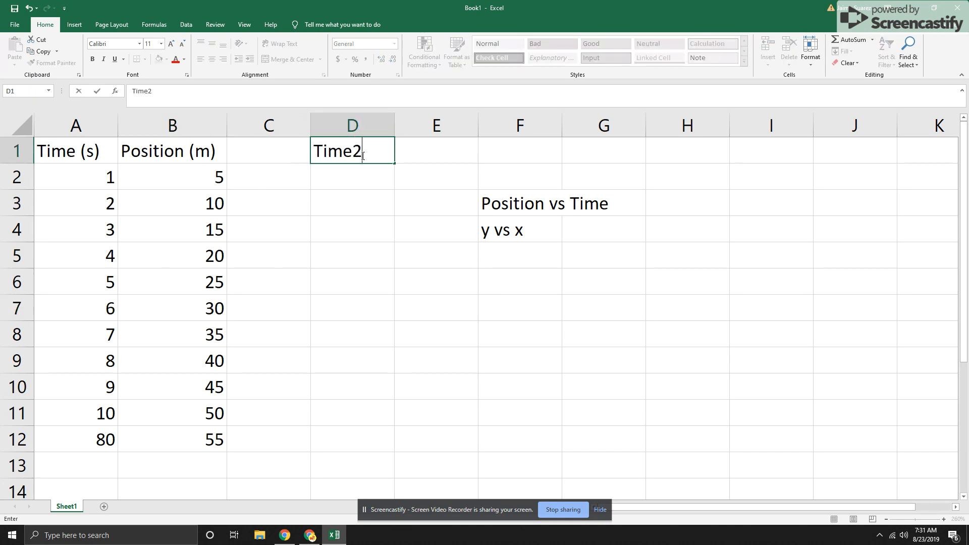
type("(s2)")
Step: Format both 2s in the D1 heading as superscript, after the s and after Time
left_click_drag(377, 153, 384, 153)
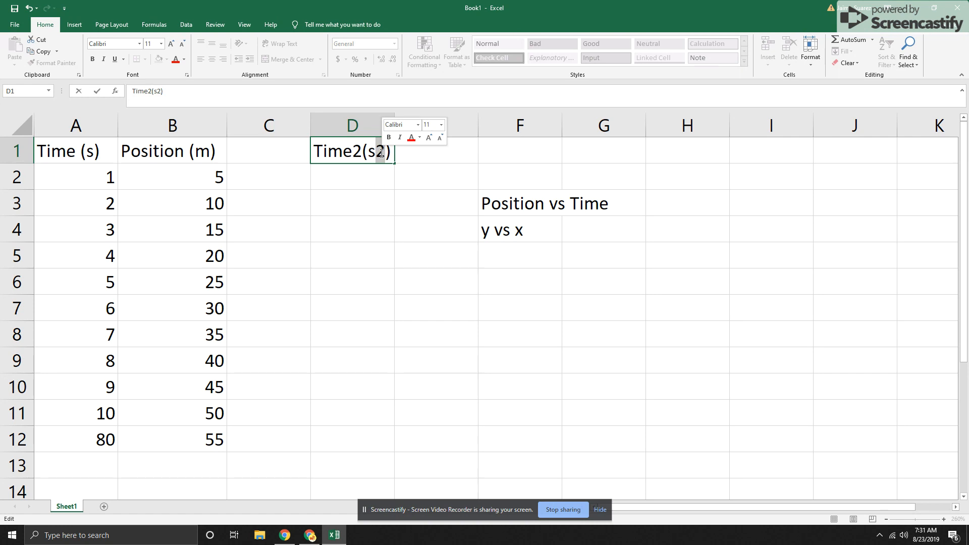
right_click(382, 153)
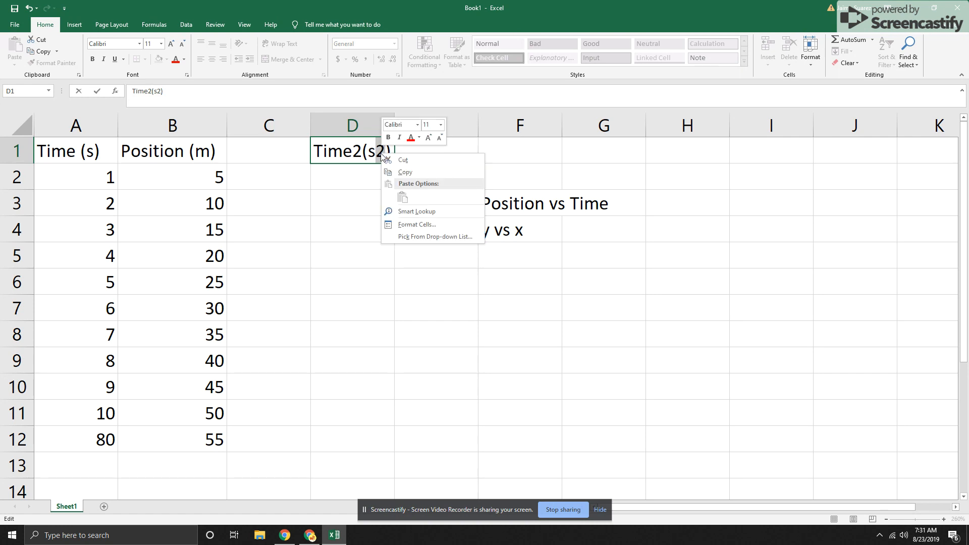
left_click(398, 225)
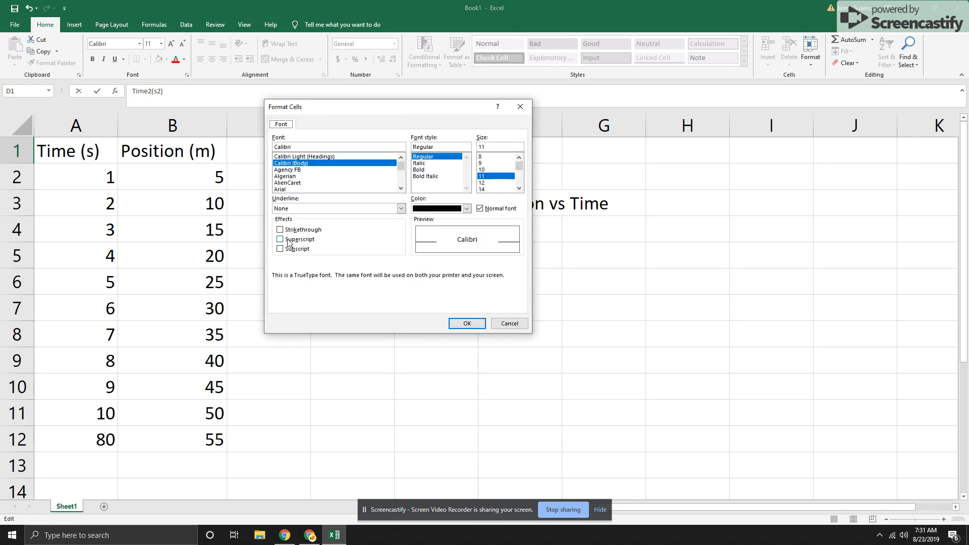
left_click(280, 240)
left_click(467, 323)
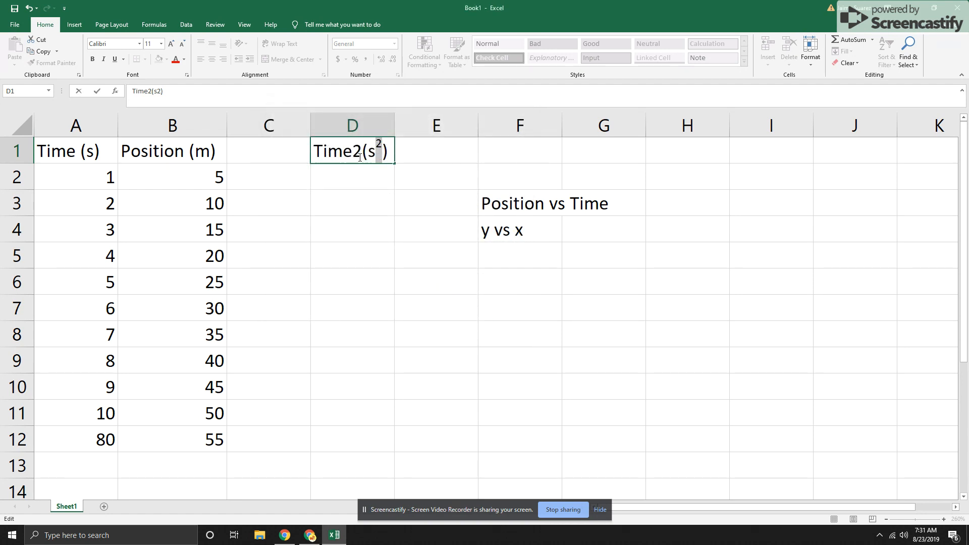
left_click_drag(353, 151, 361, 151)
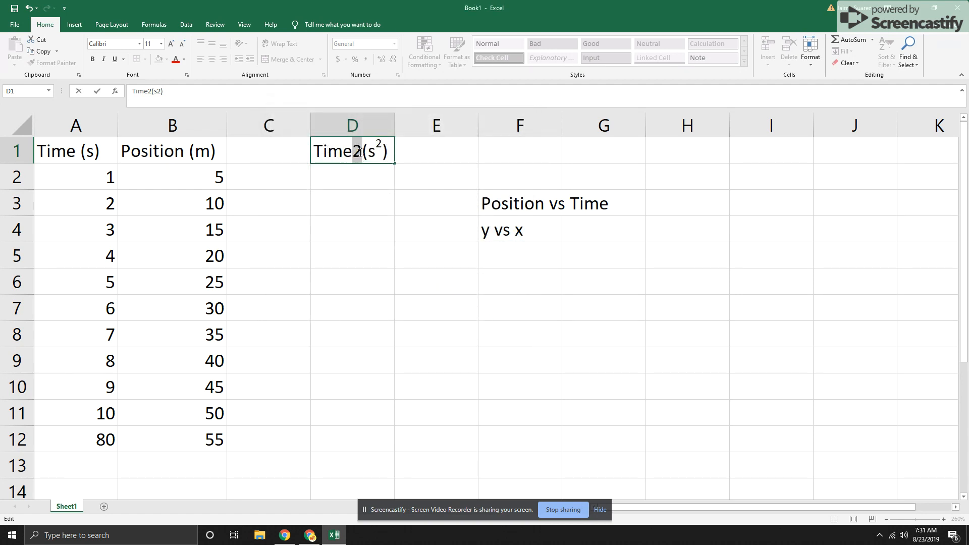
left_click(187, 75)
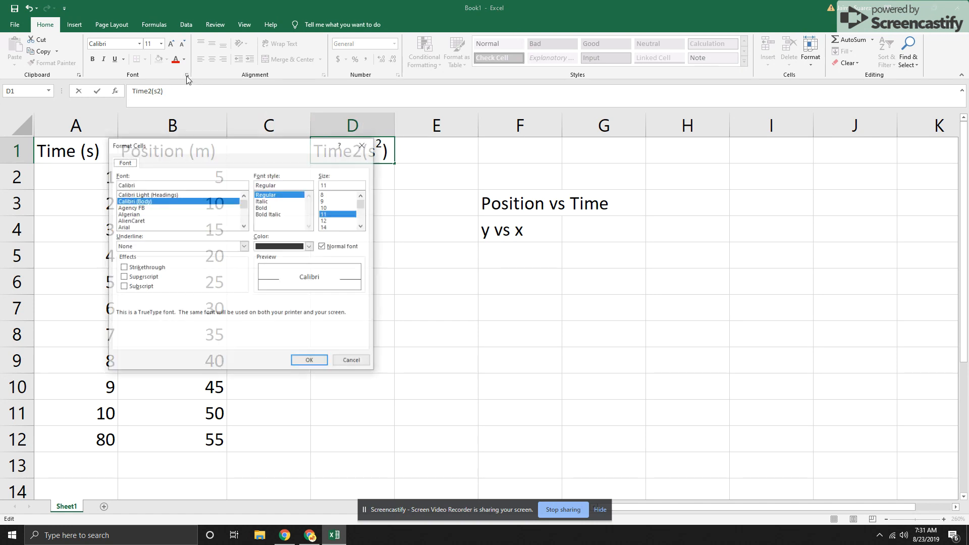
left_click(132, 277)
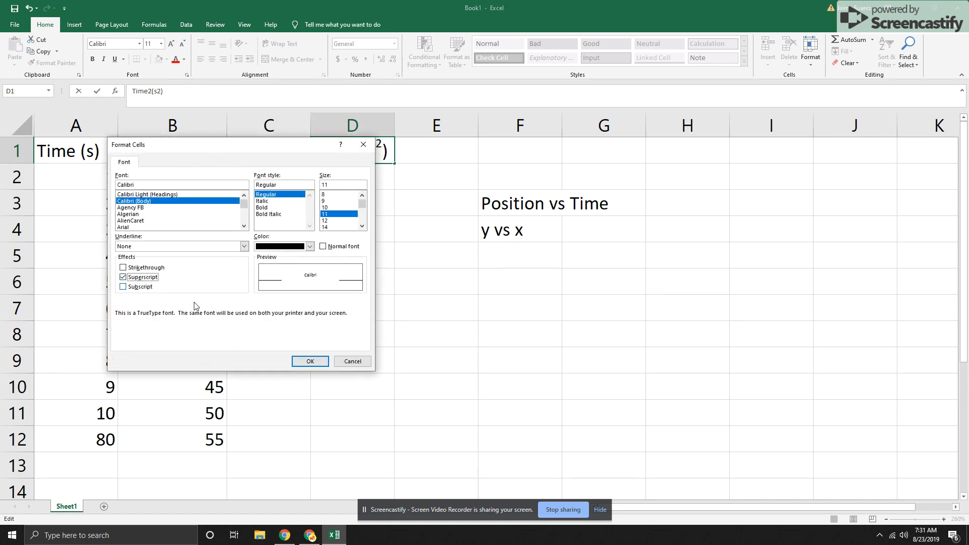
left_click(322, 366)
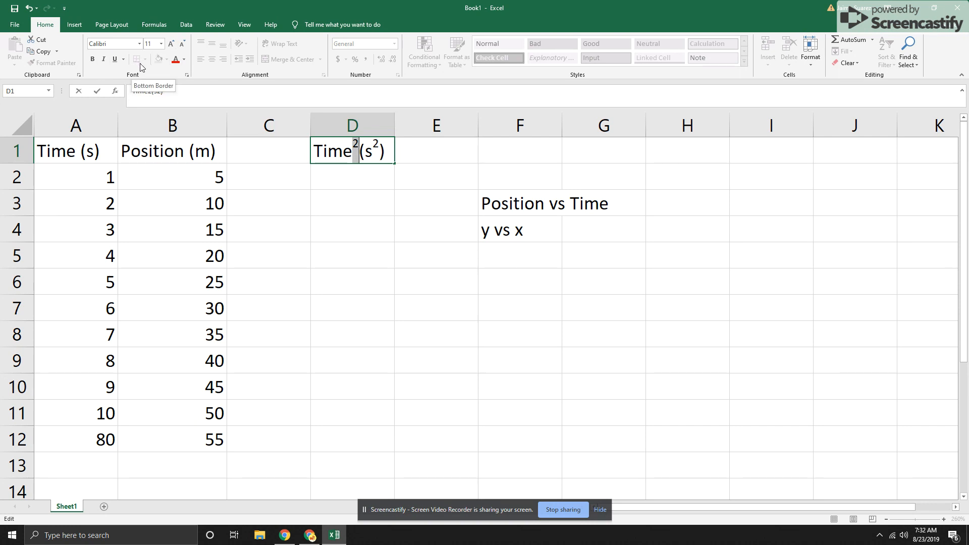
Step: Enter the formula =A2*A2 in D2 to square the time, and fill it down to D12
left_click(364, 183)
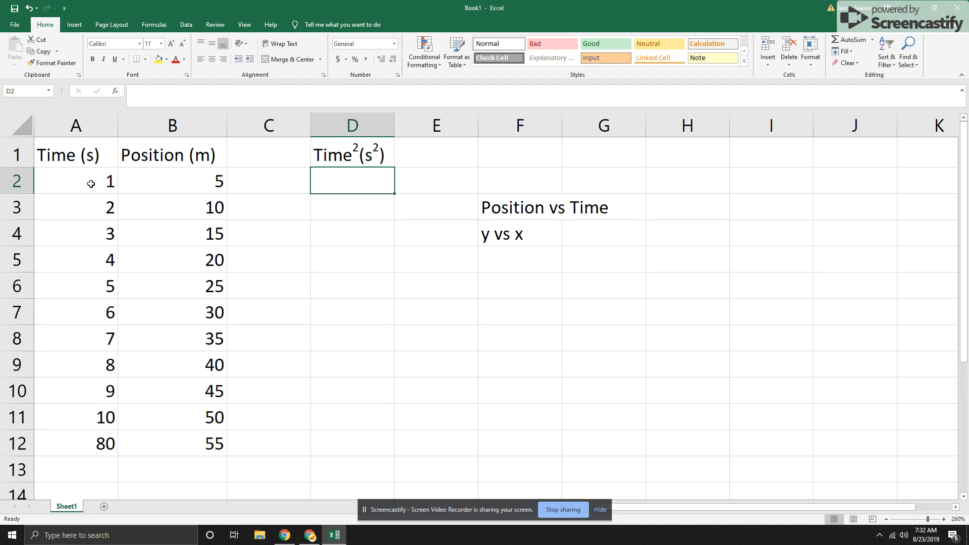
type("=")
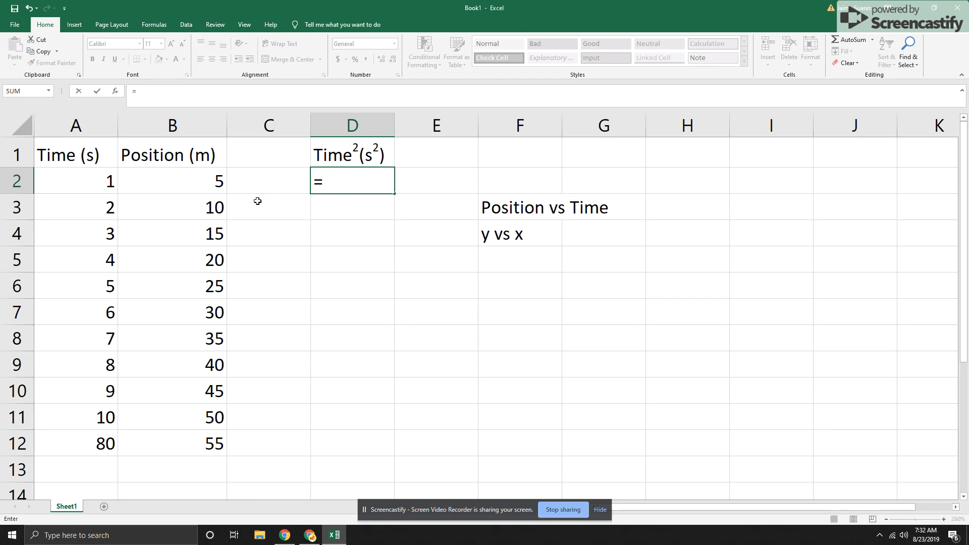
left_click(93, 183)
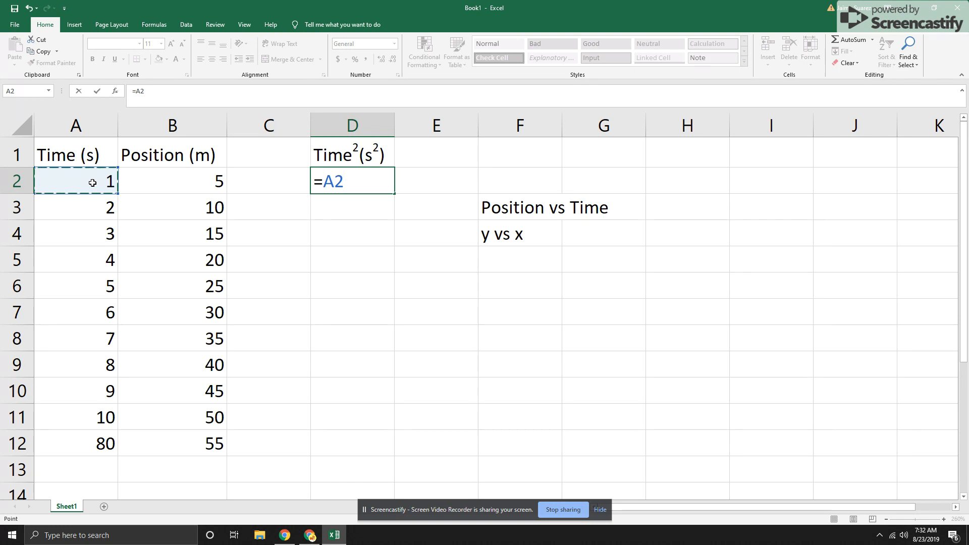
type("*")
left_click(93, 183)
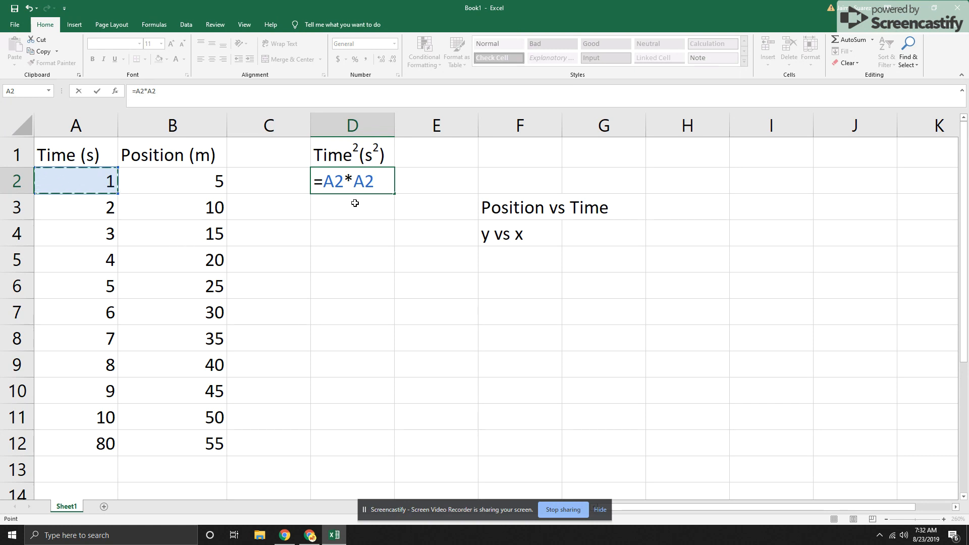
key("Return")
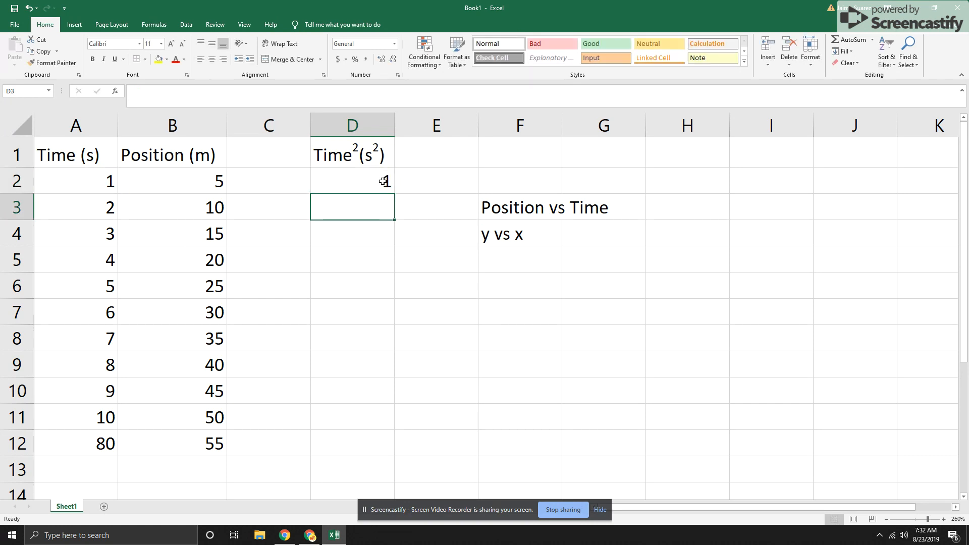
left_click(321, 183)
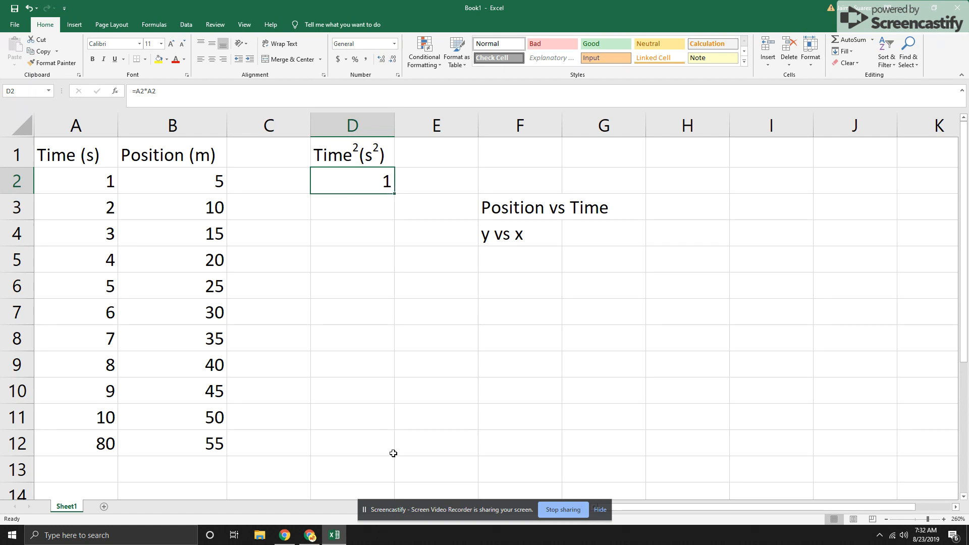
left_click_drag(395, 195, 394, 449)
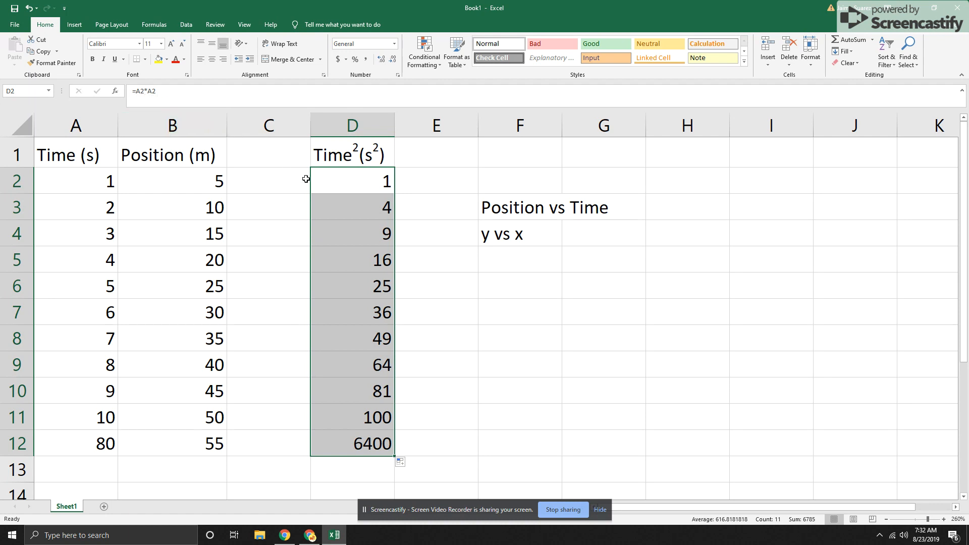
Step: Rewrite the D2 formula with an exponent as =A2^2
left_click(323, 185)
left_click(187, 95)
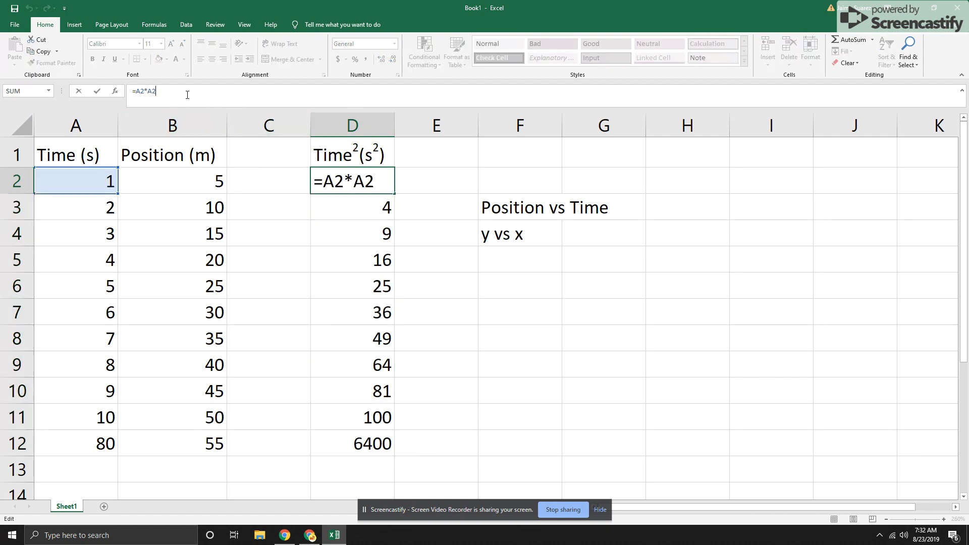
key("BackSpace")
key("BackSpace")
key("BackSpace")
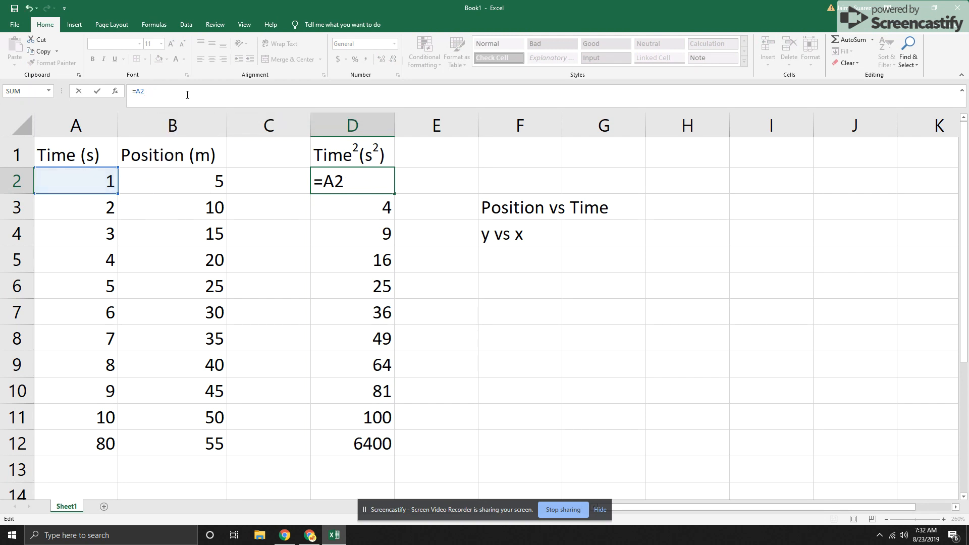
type("^2")
key("Return")
Step: Fill the exponent formula from D2 down to D12 and deselect the range
left_click(317, 184)
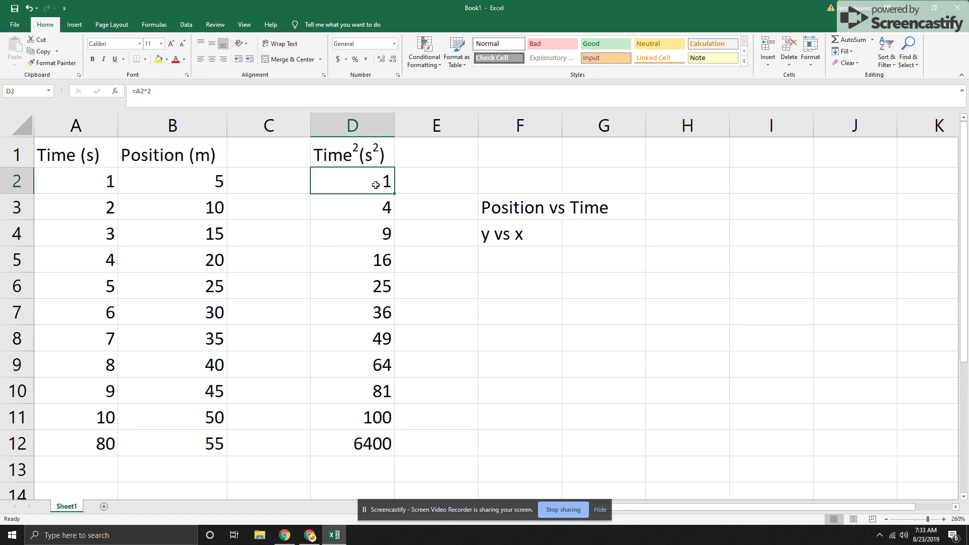
left_click_drag(394, 194, 393, 461)
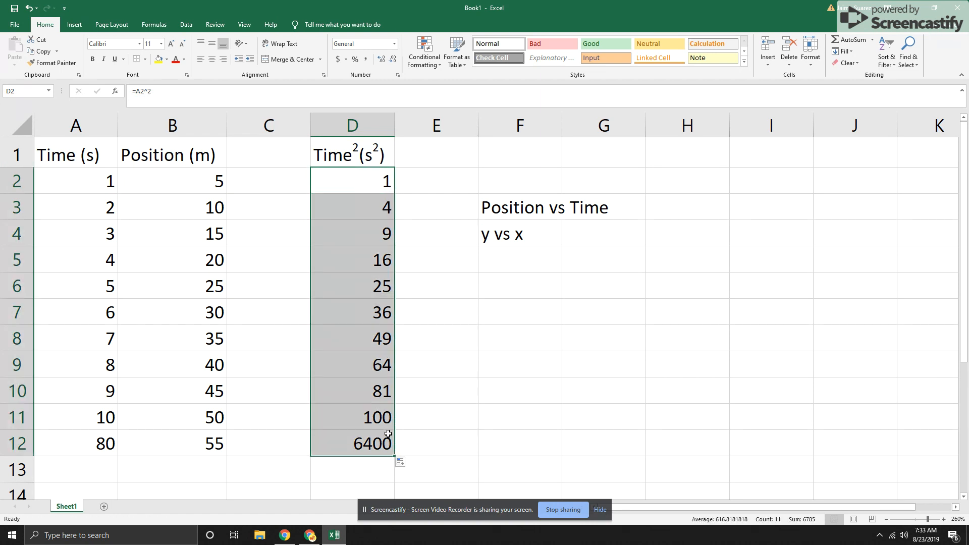
left_click(429, 335)
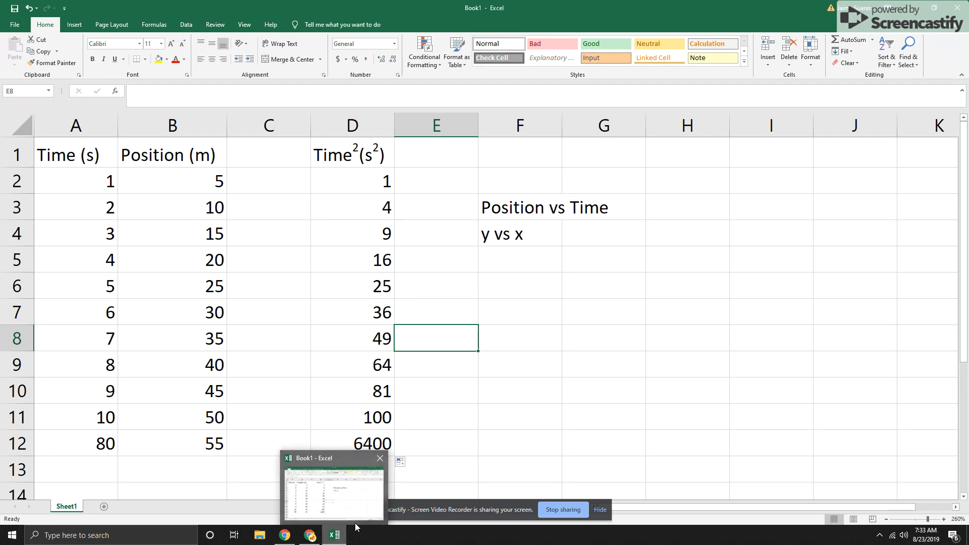
left_click(393, 511)
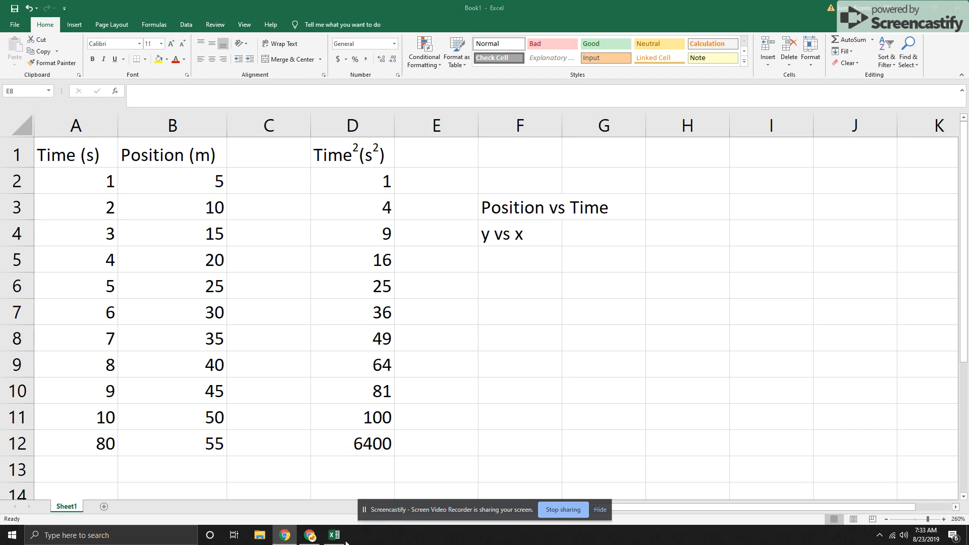
left_click(317, 539)
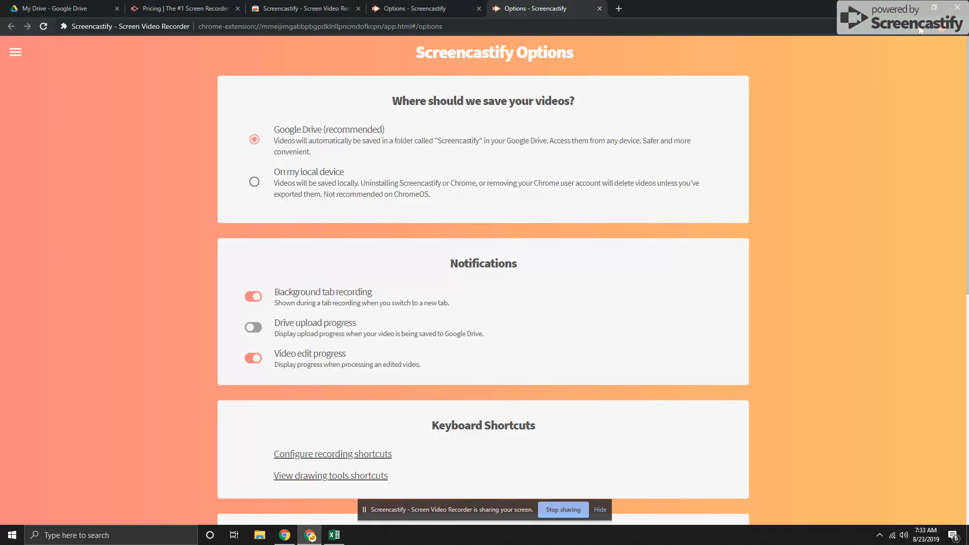